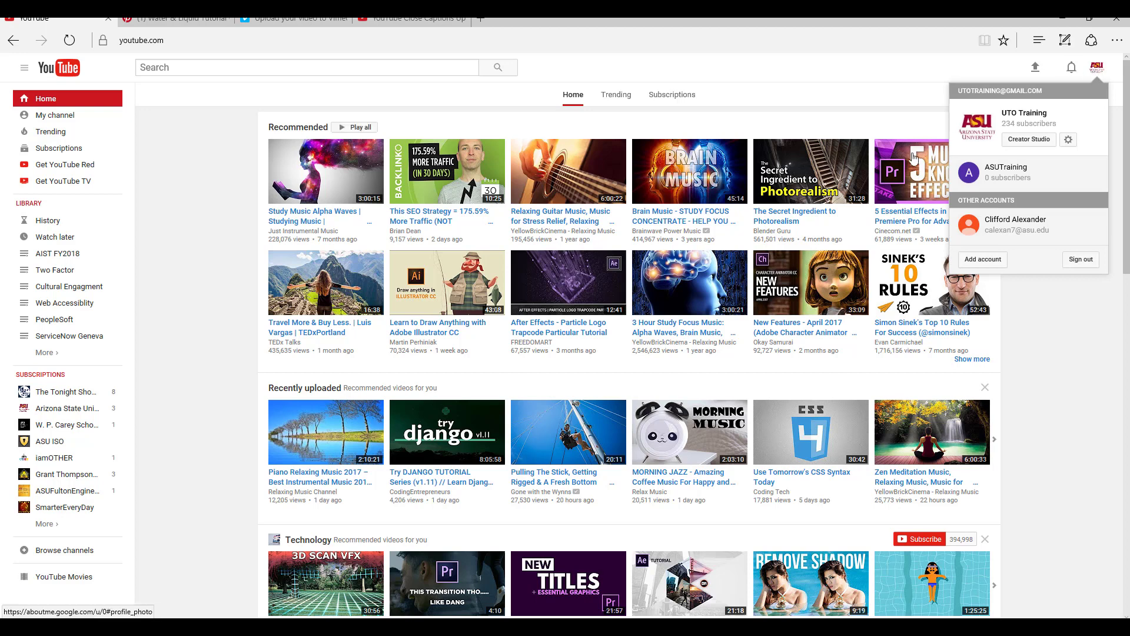
- Open the automatic English subtitles of the "Data Handling Update" video in Creator Studio
{"action": "left_click", "coordinate": [1015, 142]}
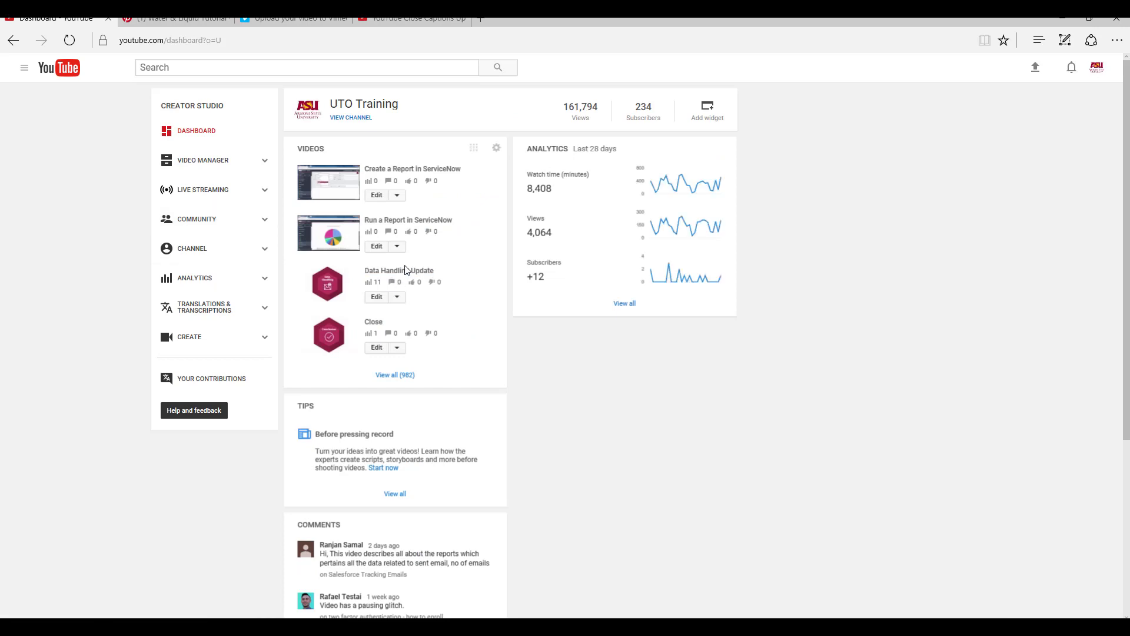
{"action": "left_click", "coordinate": [409, 275]}
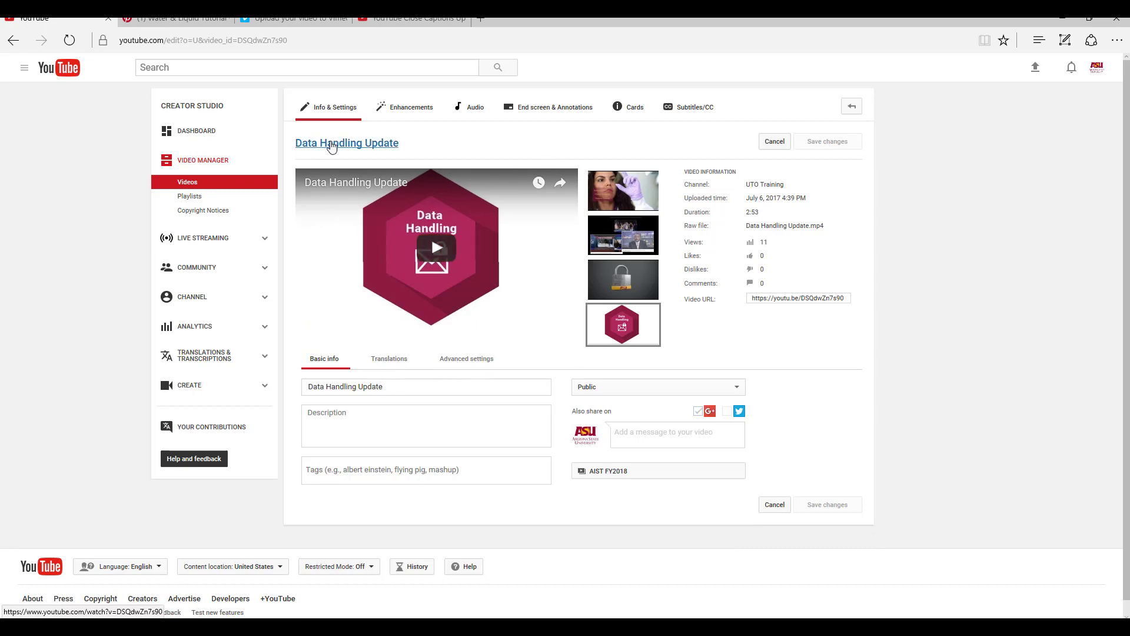
{"action": "left_click", "coordinate": [687, 112]}
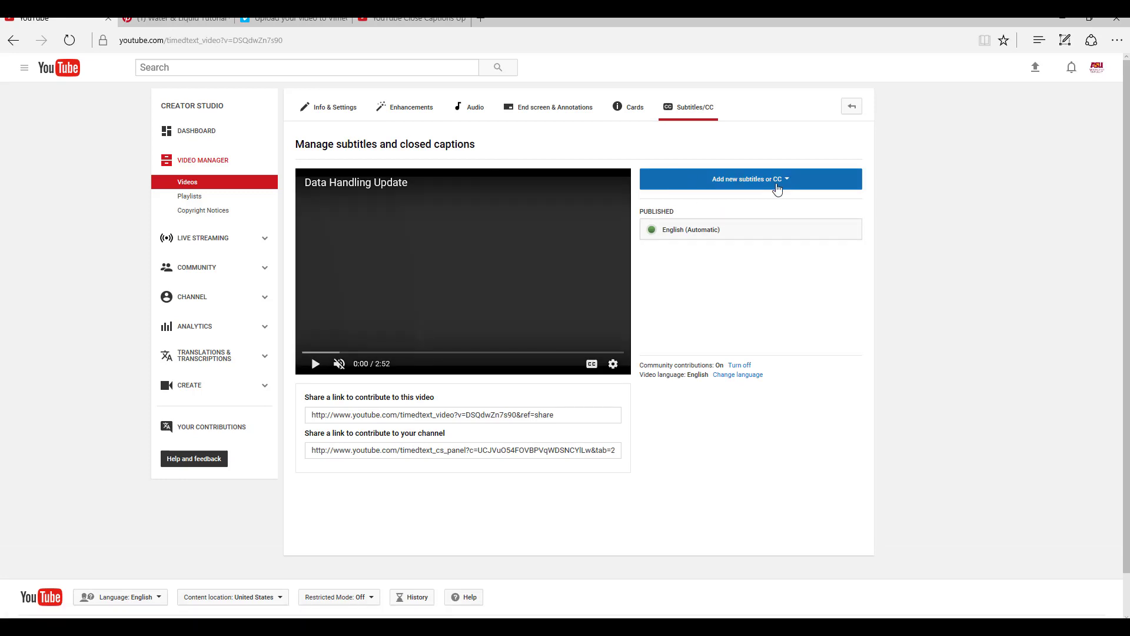
{"action": "left_click", "coordinate": [674, 231]}
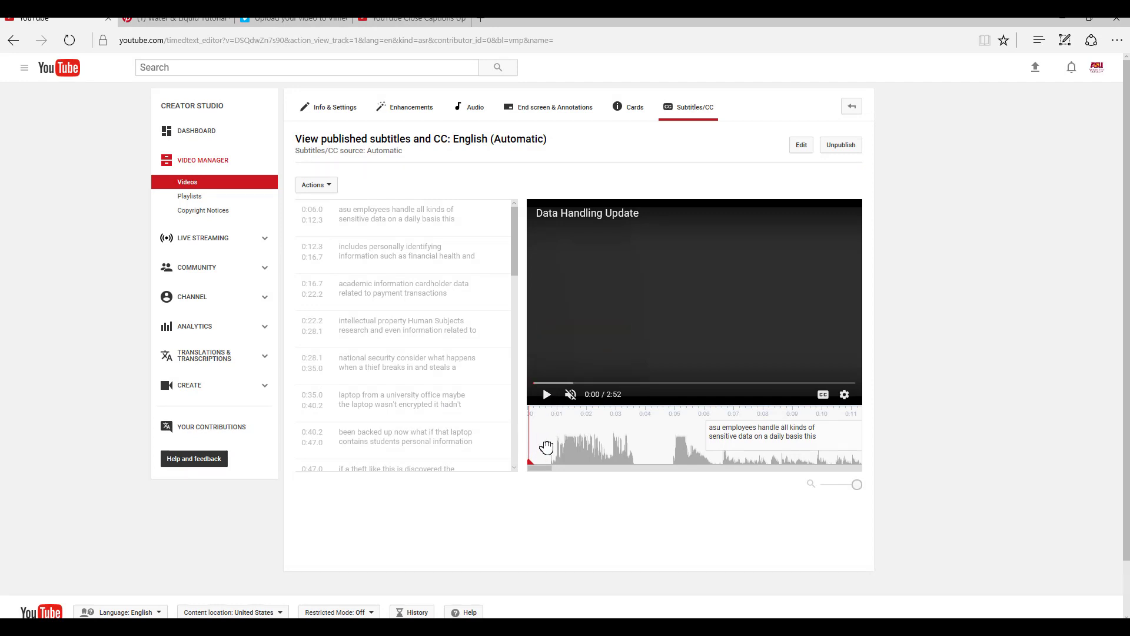
- Scrub through the caption timeline to check how the automatic captions line up with the video, then return near its beginning
{"action": "left_click", "coordinate": [569, 462]}
{"action": "left_click_drag", "start_coordinate": [582, 467], "coordinate": [723, 469]}
{"action": "left_click_drag", "start_coordinate": [723, 468], "coordinate": [720, 466]}
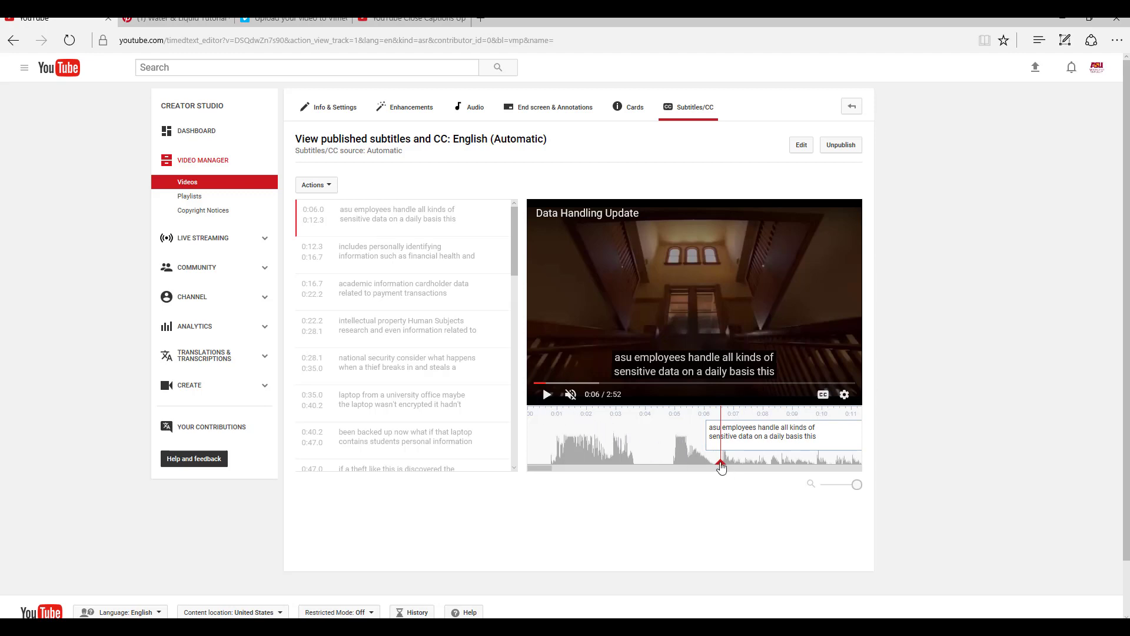
{"action": "left_click_drag", "start_coordinate": [721, 465], "coordinate": [745, 468]}
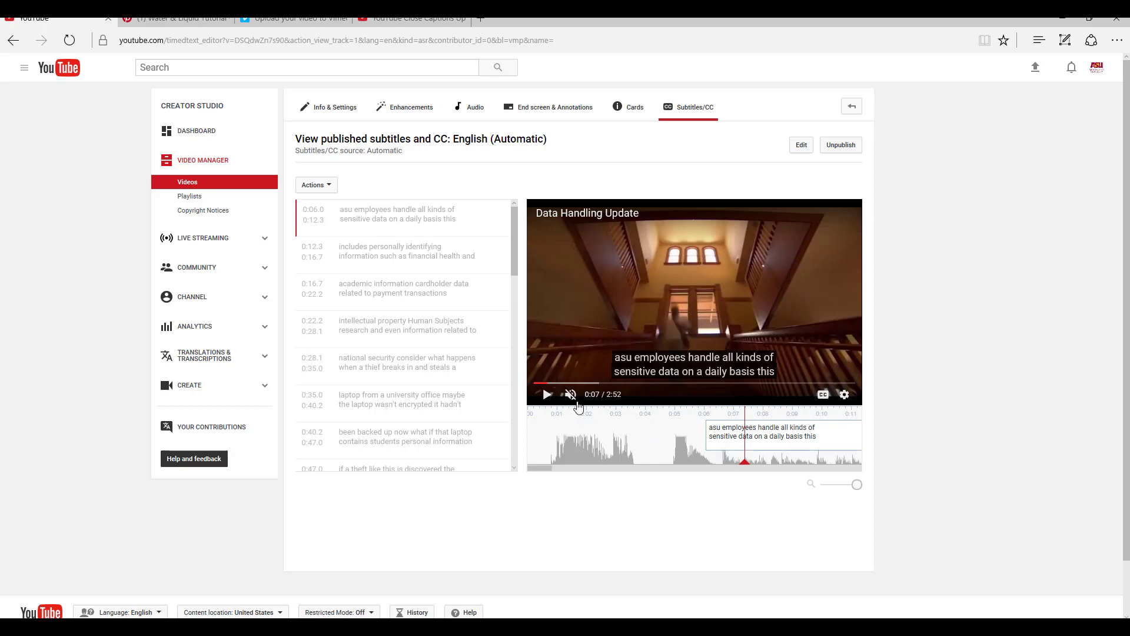
{"action": "left_click_drag", "start_coordinate": [541, 468], "coordinate": [660, 458]}
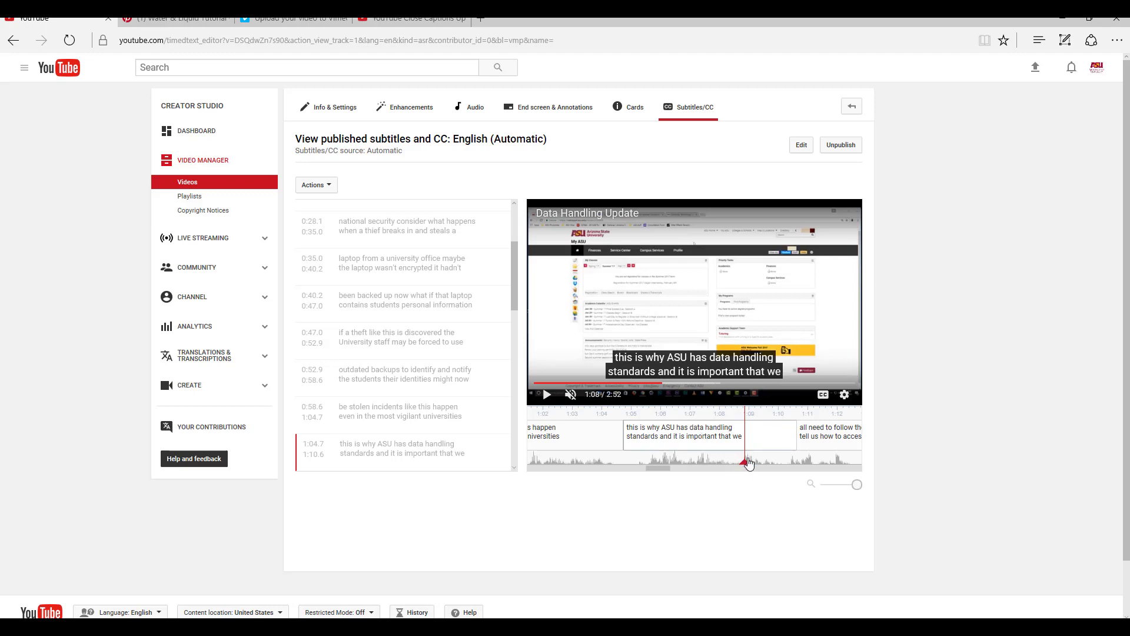
{"action": "mouse_move", "coordinate": [748, 464]}
{"action": "left_mouse_down"}
{"action": "mouse_move", "coordinate": [529, 462]}
{"action": "mouse_move", "coordinate": [683, 466]}
{"action": "mouse_move", "coordinate": [630, 475]}
{"action": "mouse_move", "coordinate": [715, 478]}
{"action": "mouse_move", "coordinate": [547, 489]}
{"action": "left_mouse_up"}
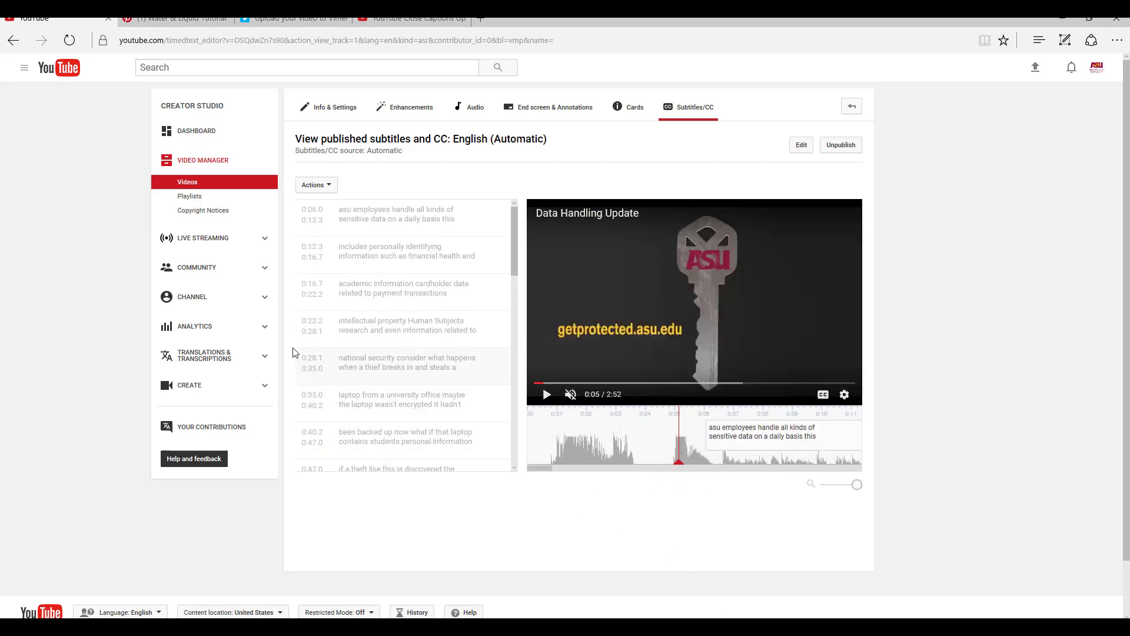
{"action": "left_click", "coordinate": [329, 188]}
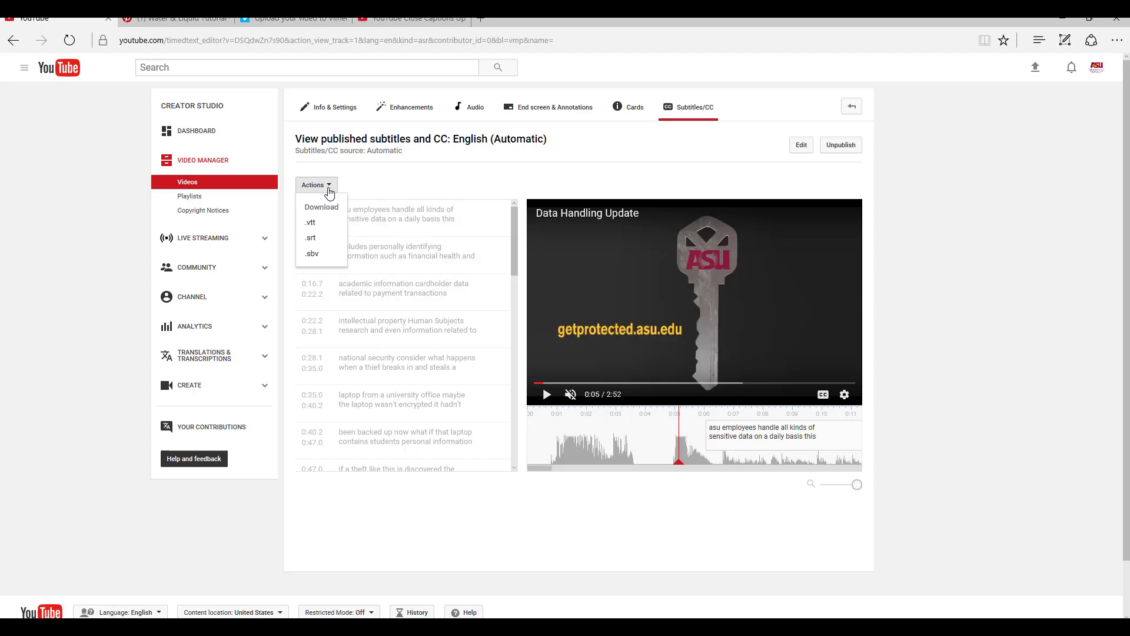
{"action": "left_click", "coordinate": [312, 239]}
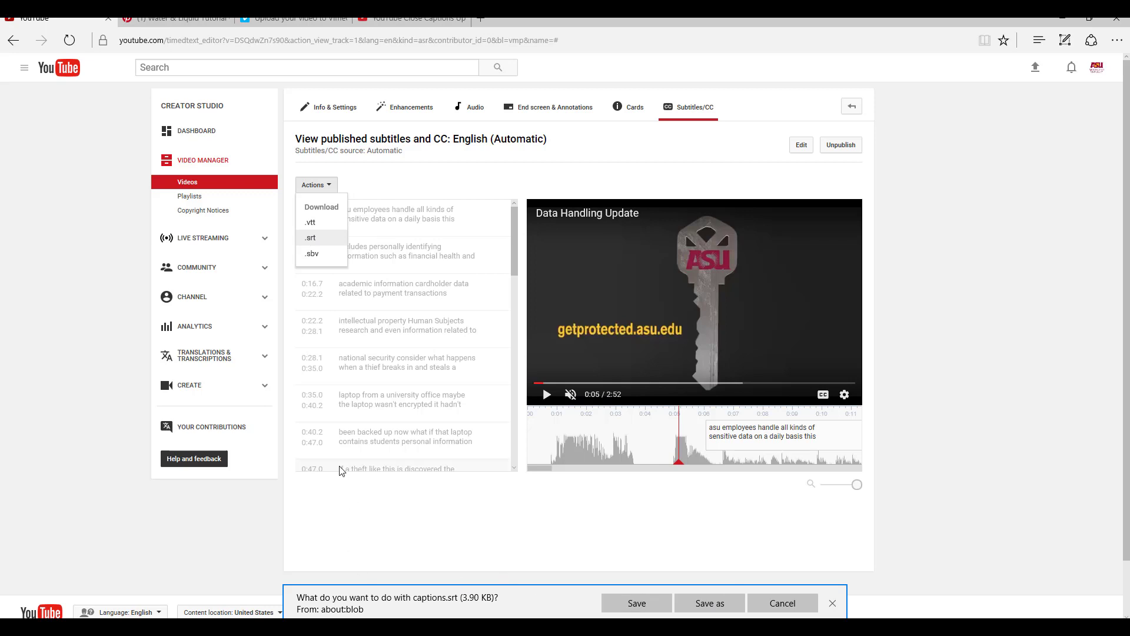
{"action": "left_click", "coordinate": [714, 604]}
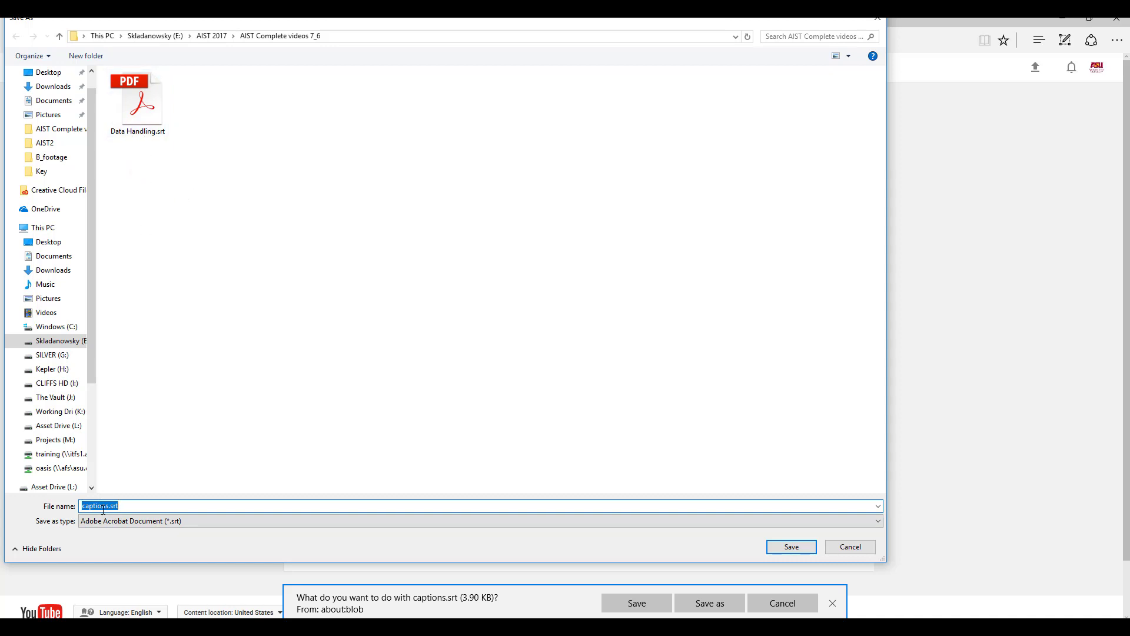
{"action": "left_click", "coordinate": [850, 547]}
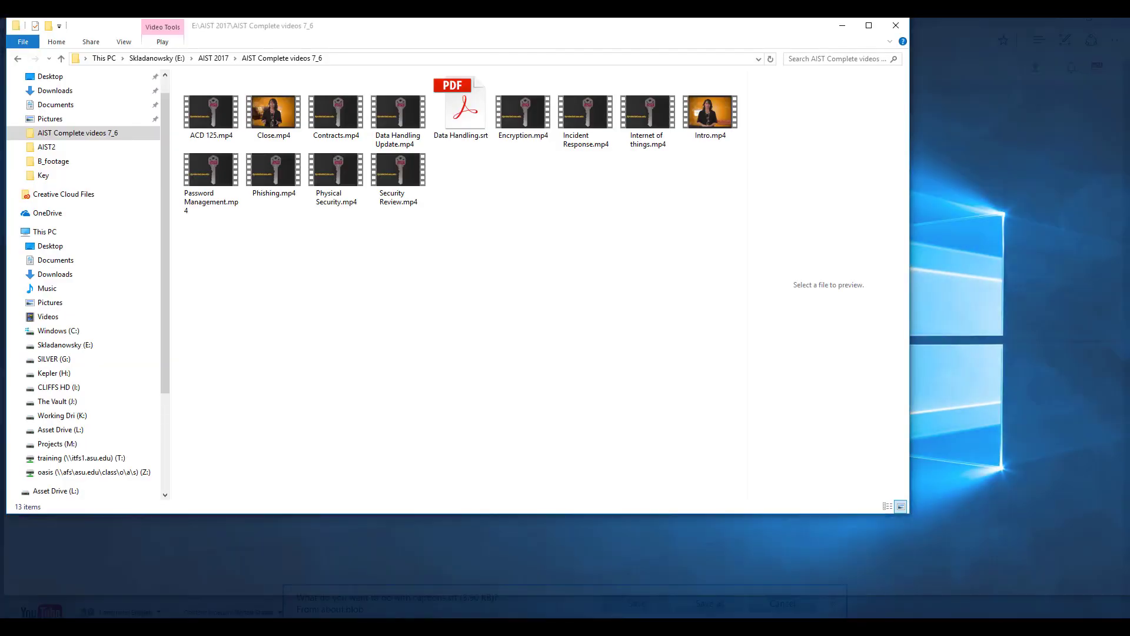
- Switch to the Camtasia Studio project and return the playhead to the start of the timeline
{"action": "left_click", "coordinate": [83, 580]}
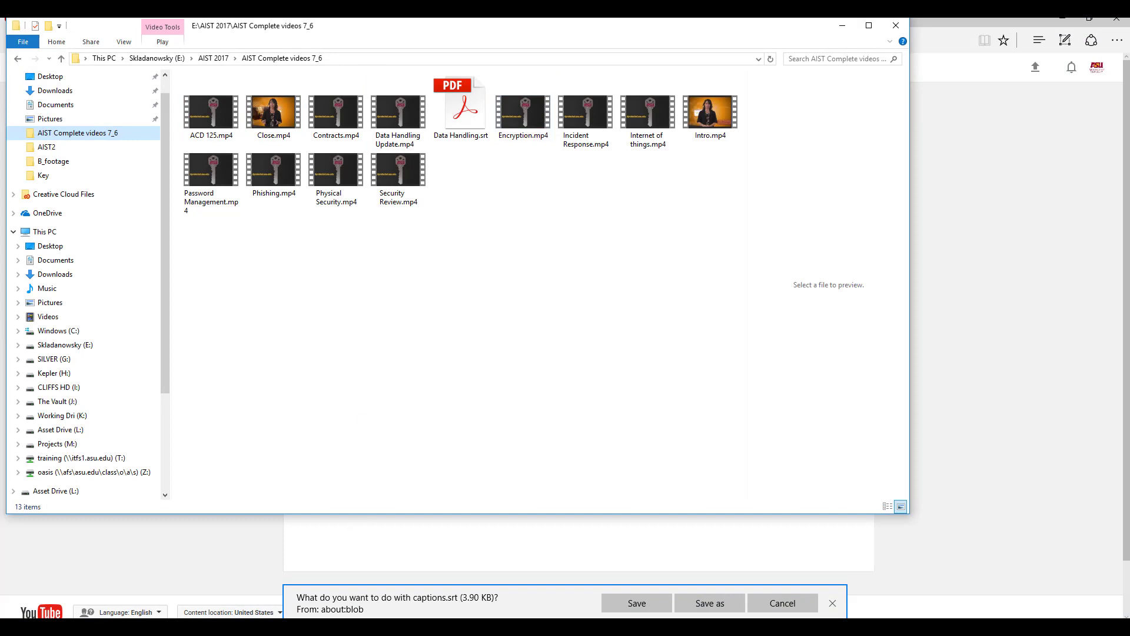
{"action": "mouse_move", "coordinate": [505, 628]}
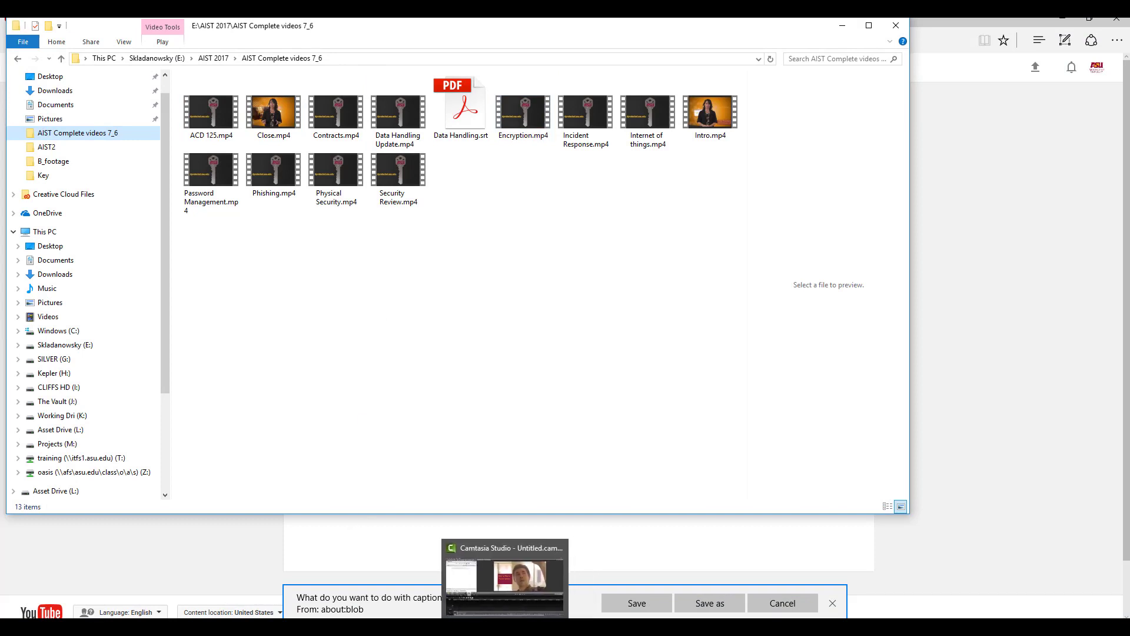
{"action": "left_click", "coordinate": [505, 577]}
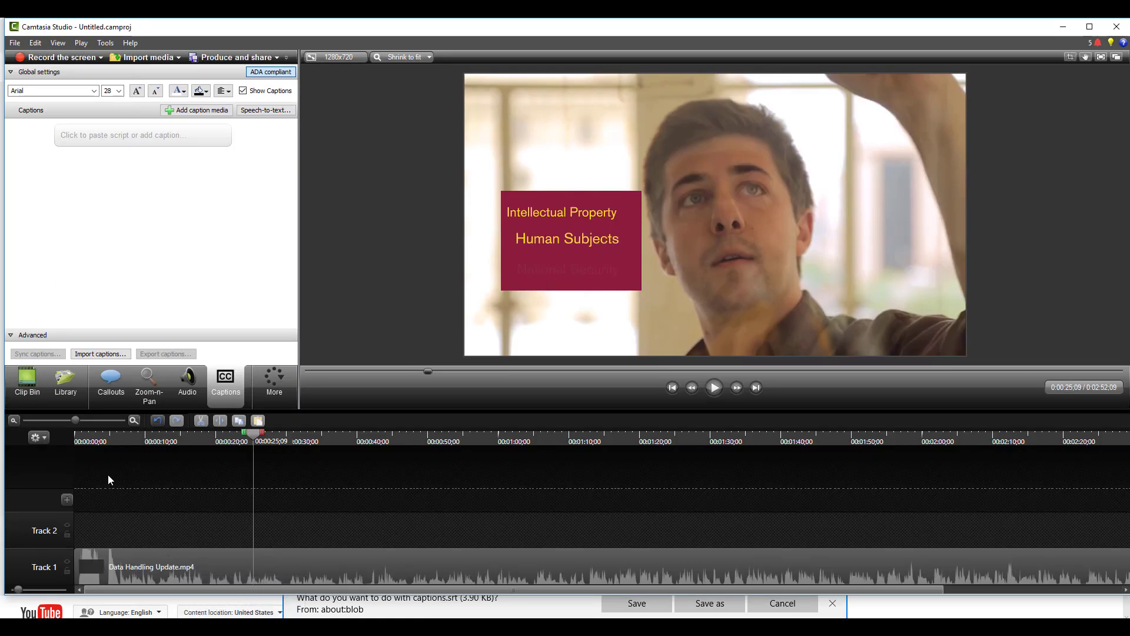
{"action": "left_click", "coordinate": [164, 438]}
{"action": "left_click_drag", "start_coordinate": [176, 440], "coordinate": [18, 445]}
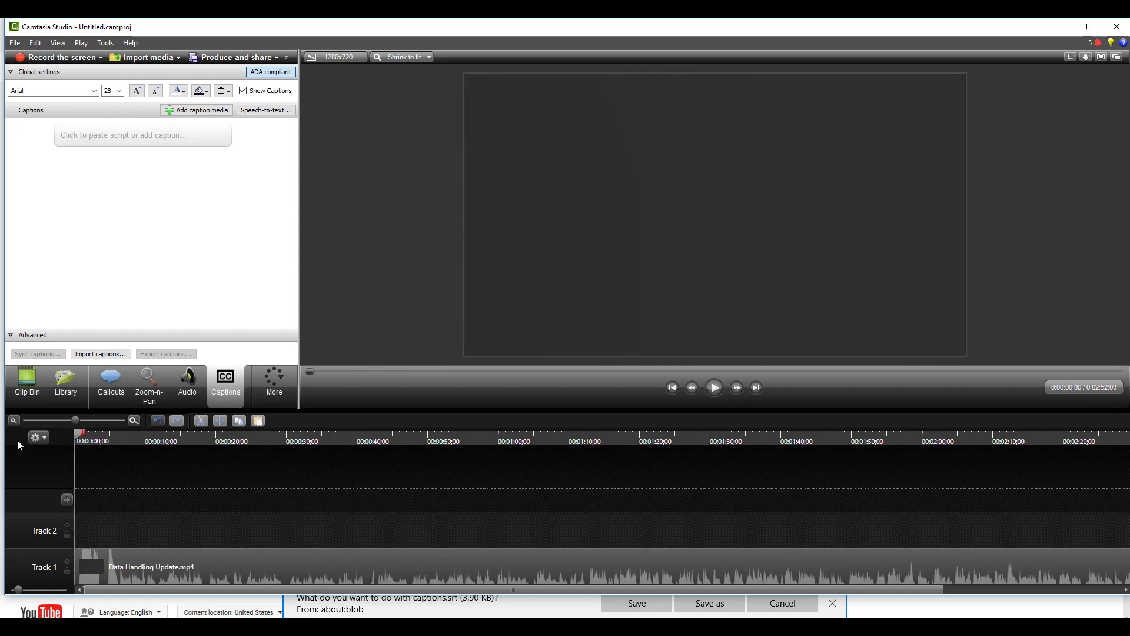
- Import the captions from the Data Handling.srt file into the project
{"action": "left_click", "coordinate": [269, 380]}
{"action": "left_click", "coordinate": [227, 377]}
{"action": "left_click", "coordinate": [118, 357]}
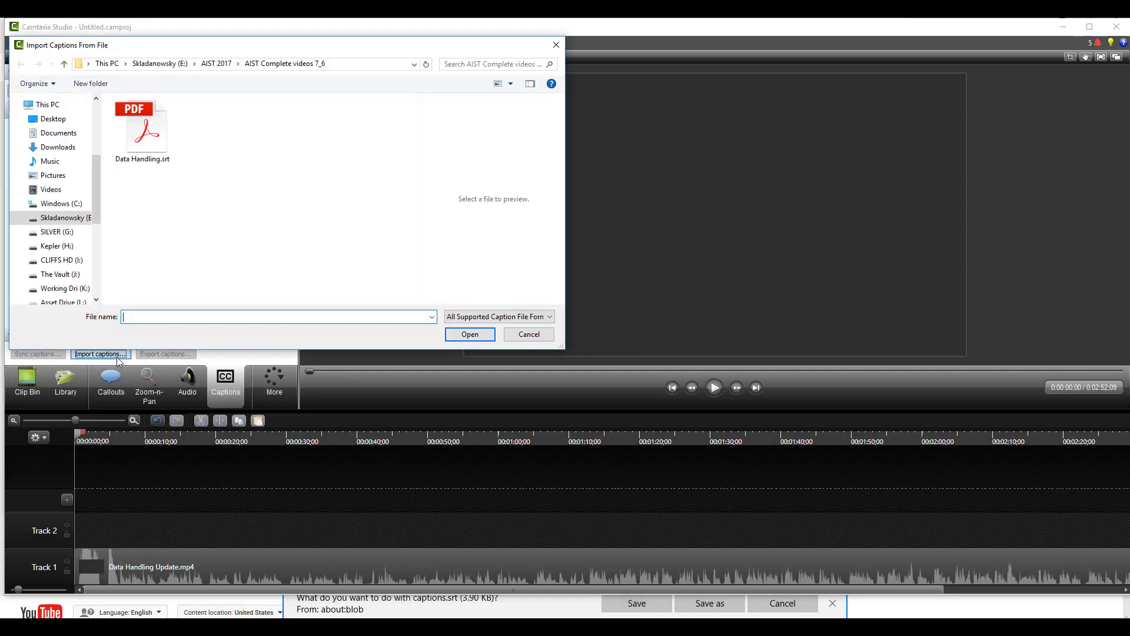
{"action": "left_click", "coordinate": [144, 128]}
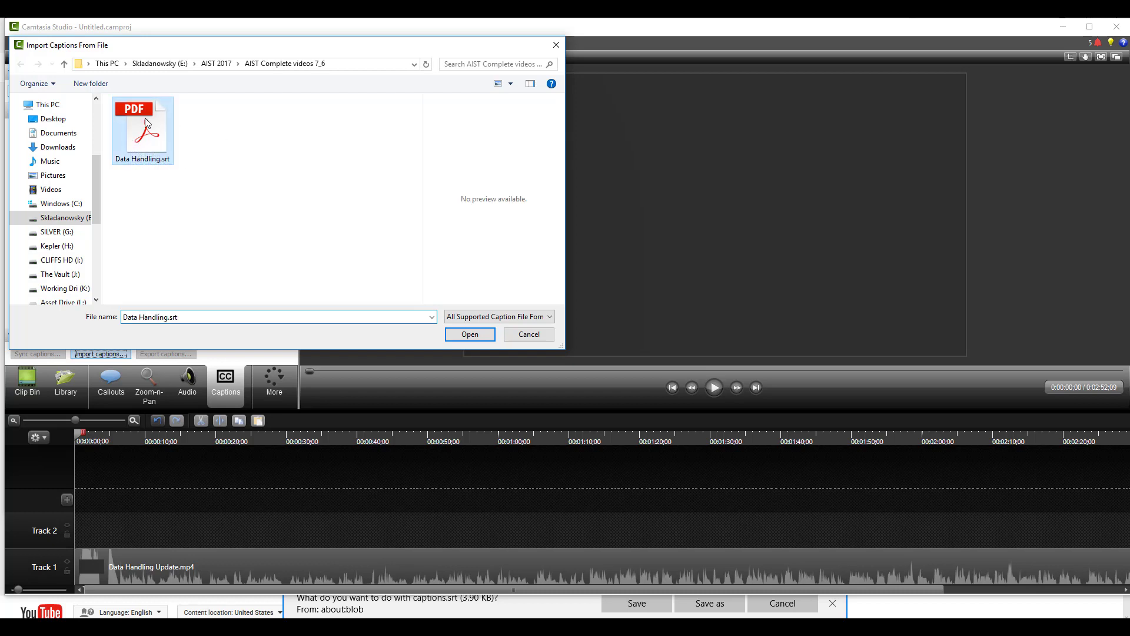
{"action": "left_click", "coordinate": [486, 337]}
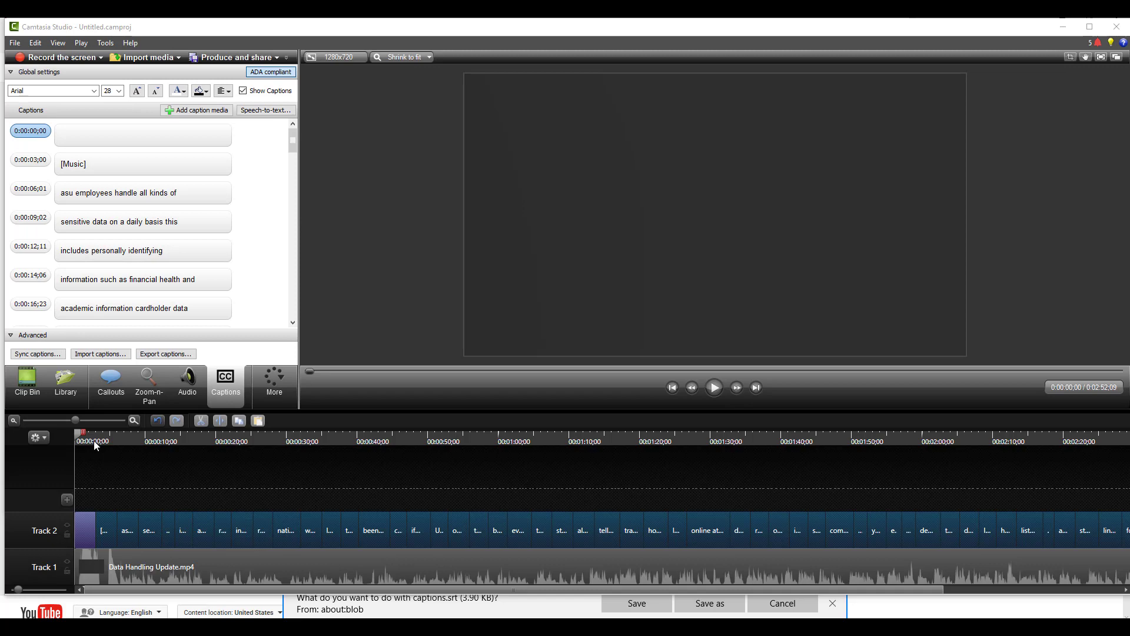
- Change "asu" to "ASU" in the caption that starts at 0:00:06;01
{"action": "left_click_drag", "start_coordinate": [96, 445], "coordinate": [118, 471]}
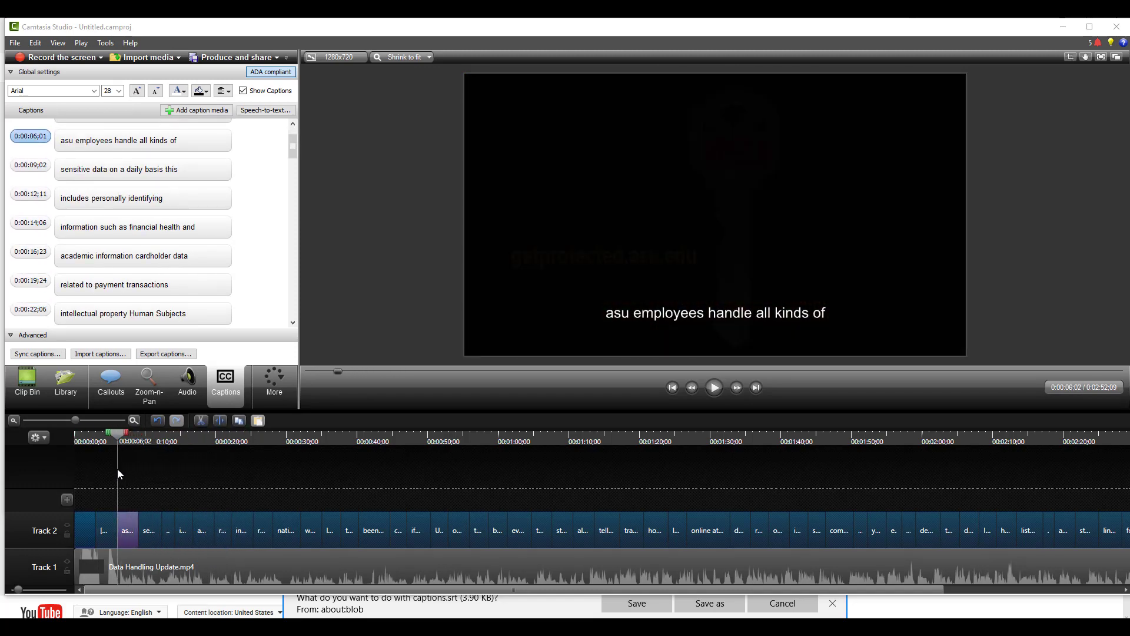
{"action": "scroll", "coordinate": [179, 278], "scroll_direction": "up", "scroll_amount": 1}
{"action": "left_click", "coordinate": [74, 193]}
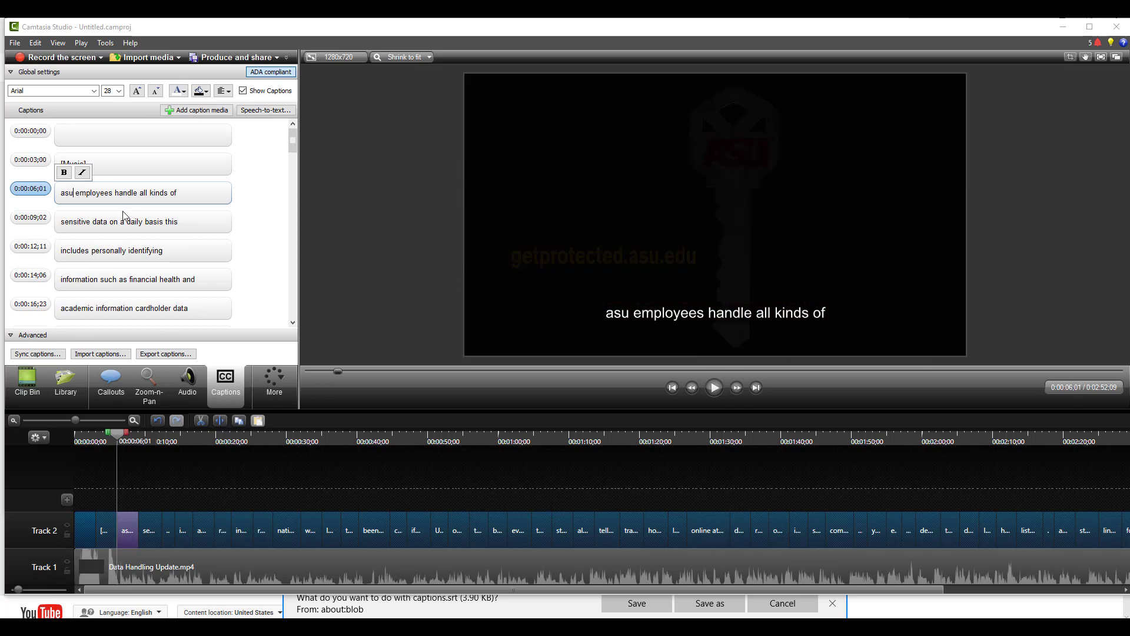
{"action": "key", "text": "BackSpace"}
{"action": "key", "text": "BackSpace"}
{"action": "key", "text": "BackSpace"}
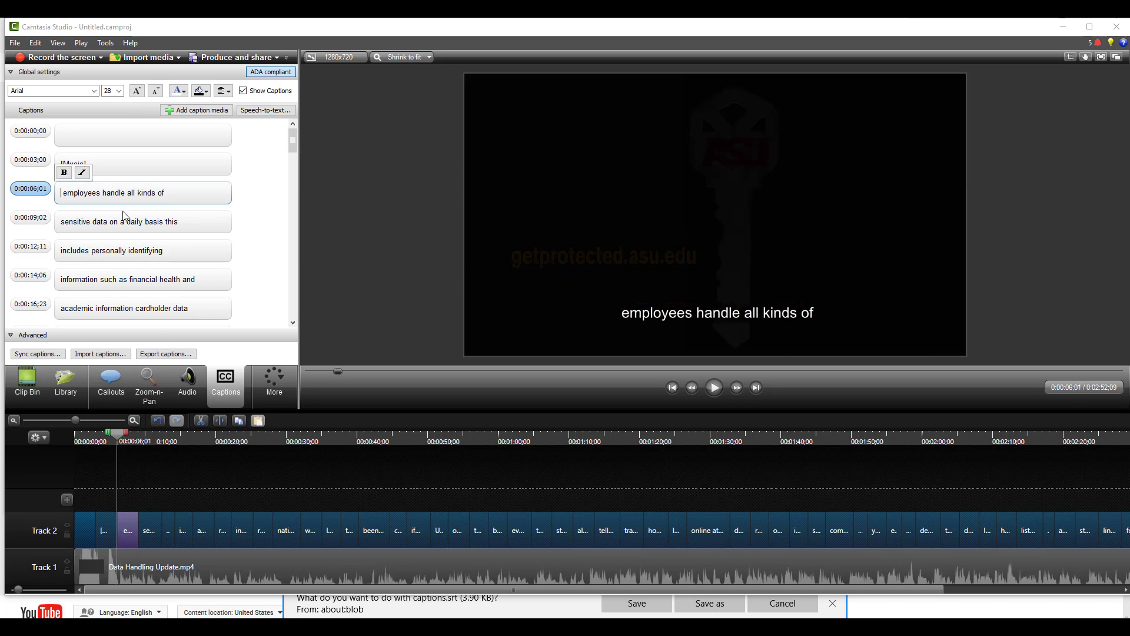
{"action": "type", "text": "ASU"}
{"action": "key", "text": "BackSpace"}
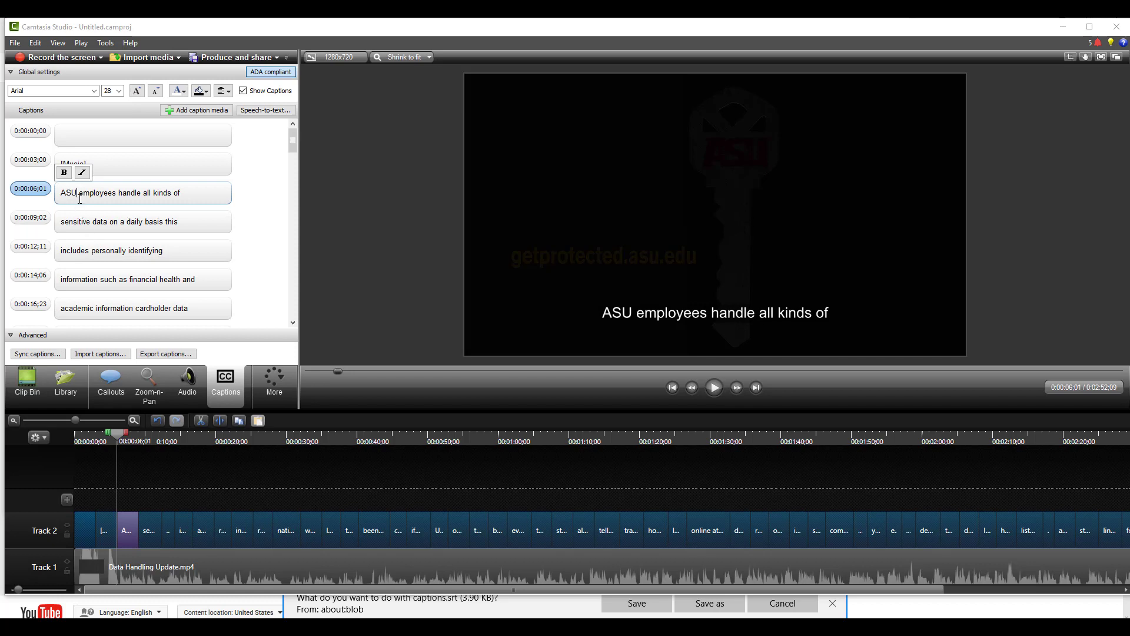
- Move the words "consider what happens" from the 0:00:28;03 caption to the beginning of the 0:00:32;01 caption
{"action": "scroll", "coordinate": [86, 213], "scroll_direction": "down", "scroll_amount": 6}
{"action": "scroll", "coordinate": [90, 207], "scroll_direction": "up", "scroll_amount": 3}
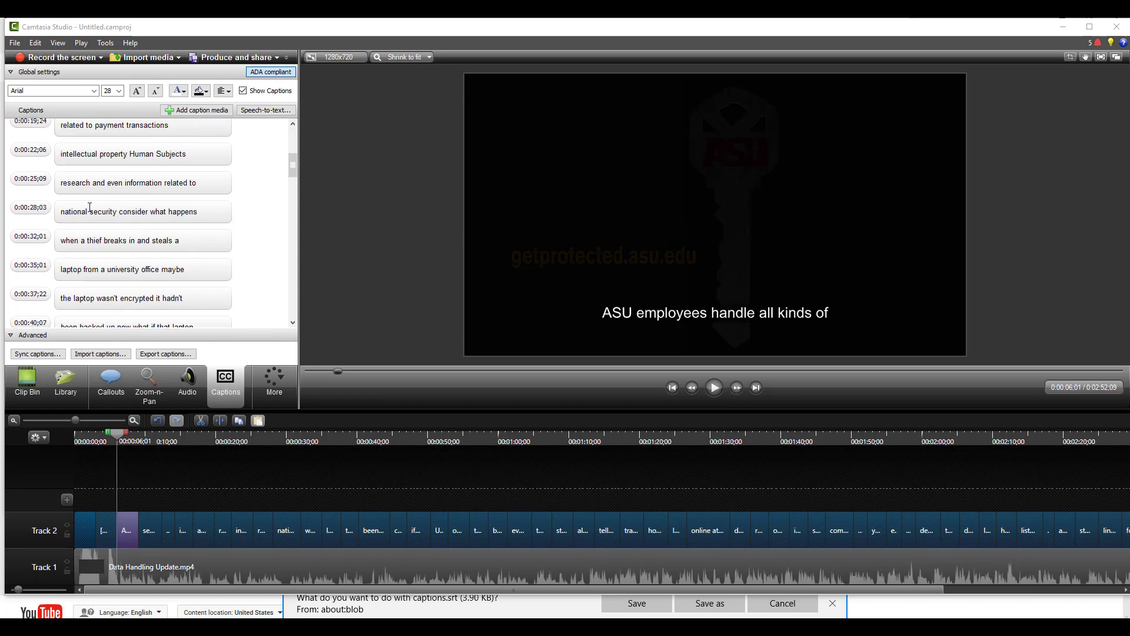
{"action": "scroll", "coordinate": [89, 207], "scroll_direction": "up", "scroll_amount": 5}
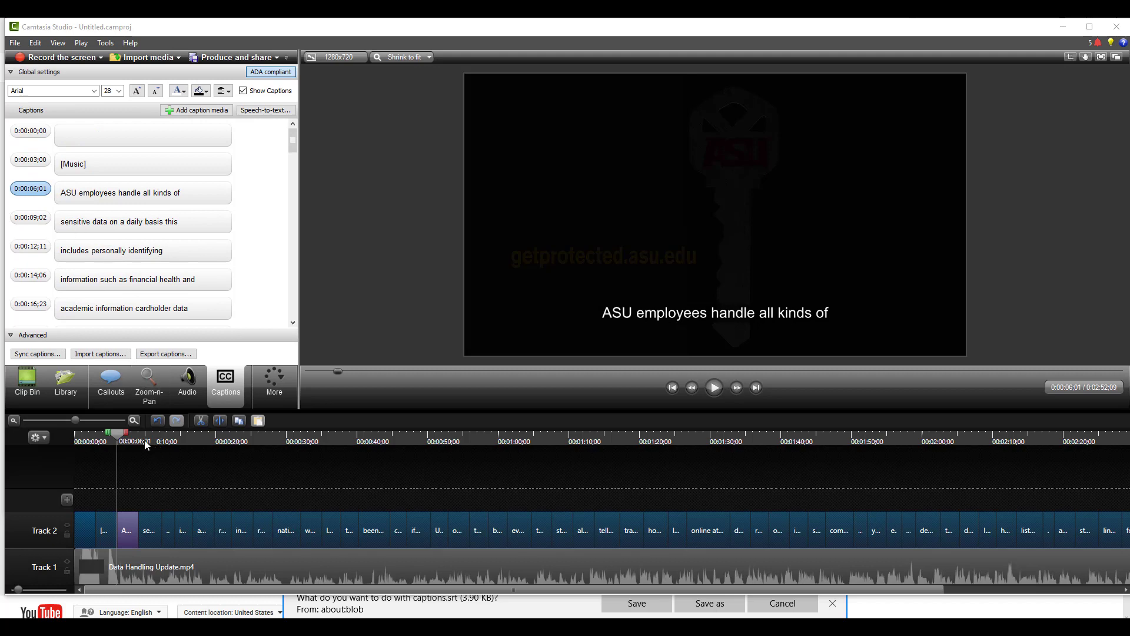
{"action": "left_click_drag", "start_coordinate": [145, 442], "coordinate": [257, 454]}
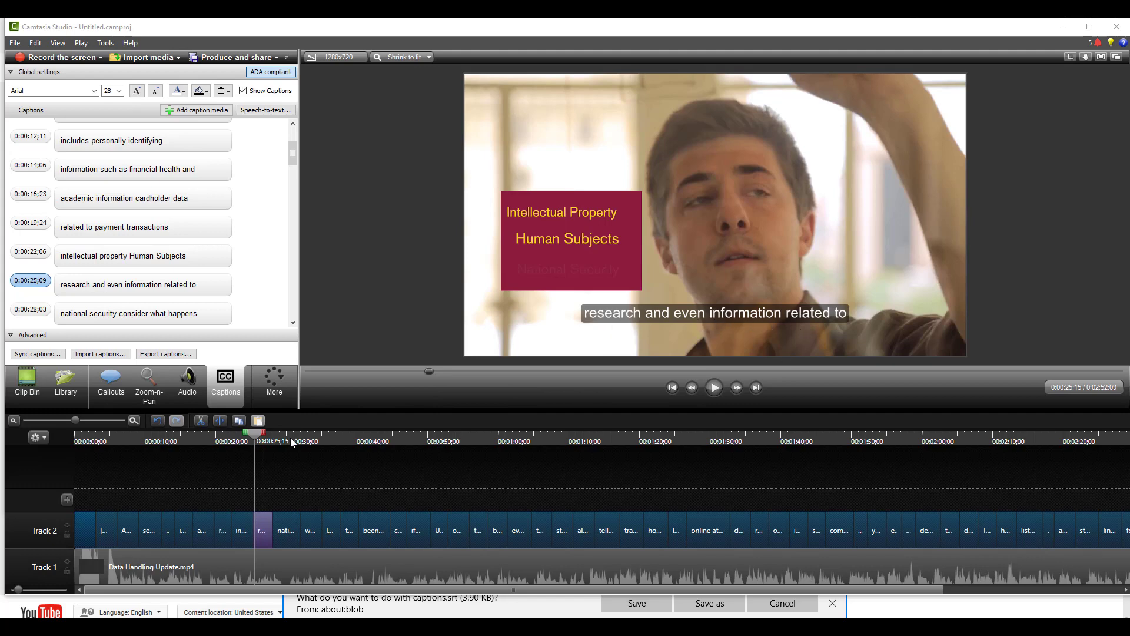
{"action": "left_click_drag", "start_coordinate": [256, 439], "coordinate": [282, 442]}
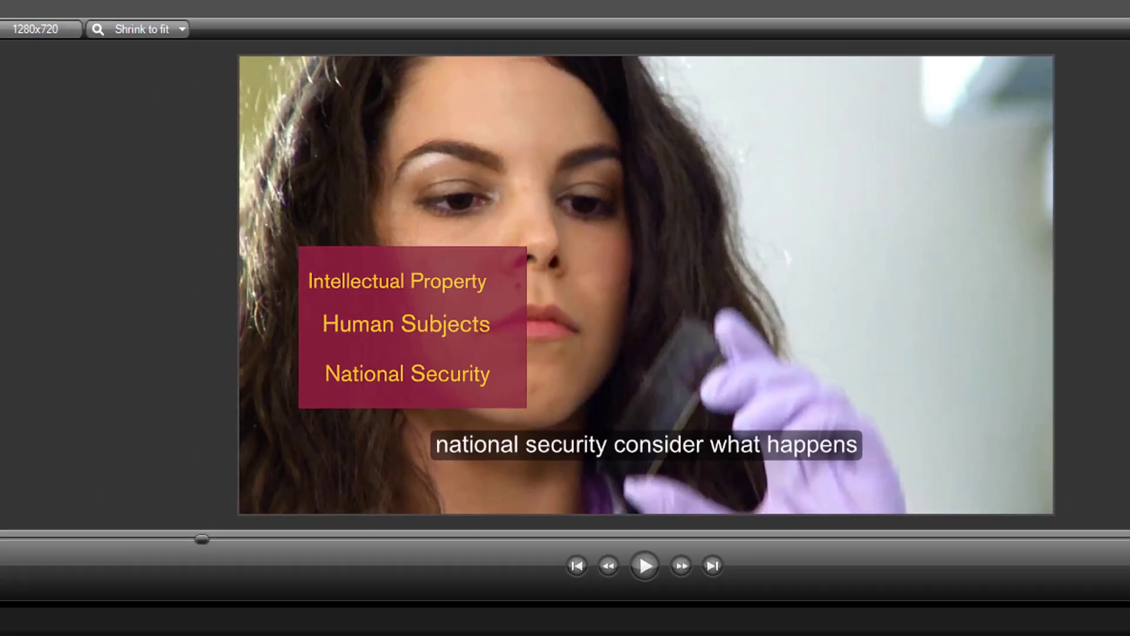
{"action": "left_click", "coordinate": [125, 286]}
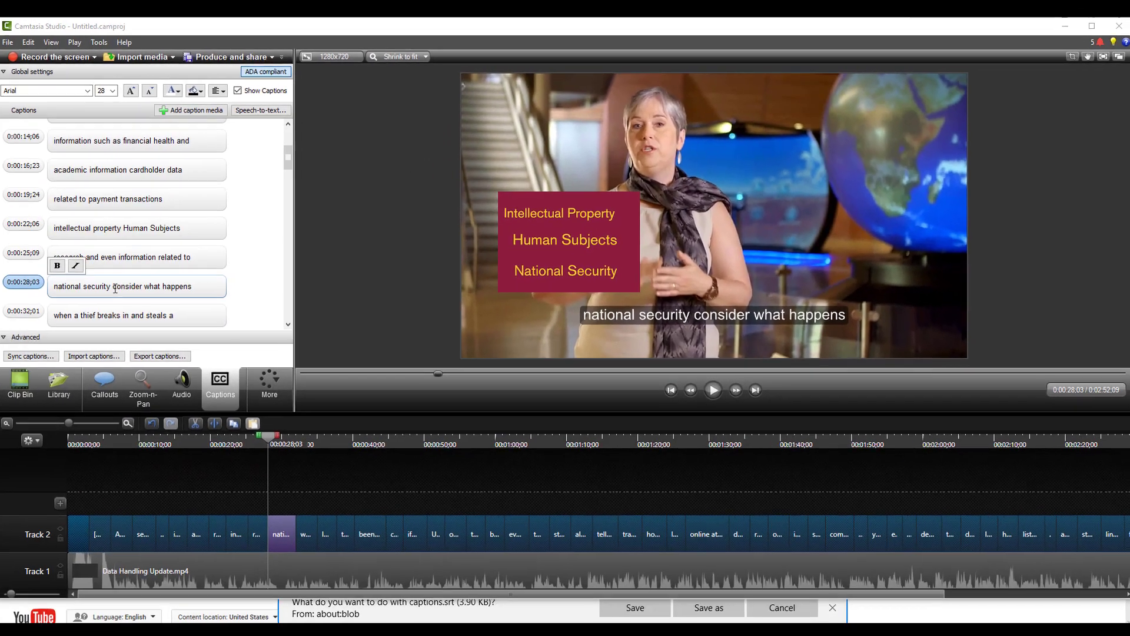
{"action": "left_click_drag", "start_coordinate": [125, 287], "coordinate": [208, 284]}
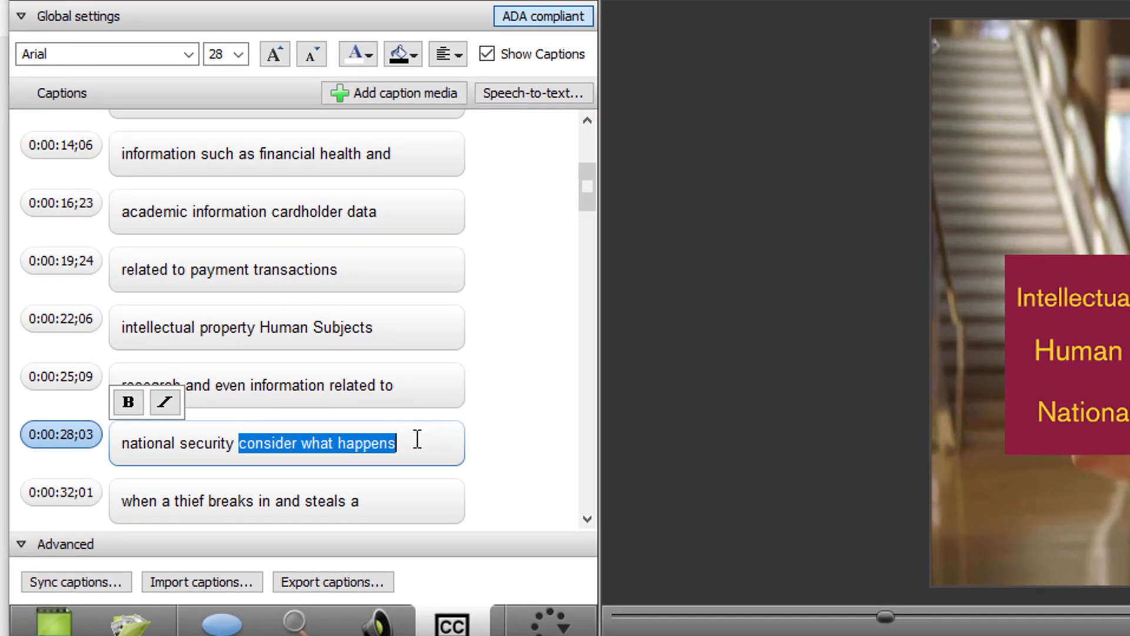
{"action": "right_click", "coordinate": [256, 446]}
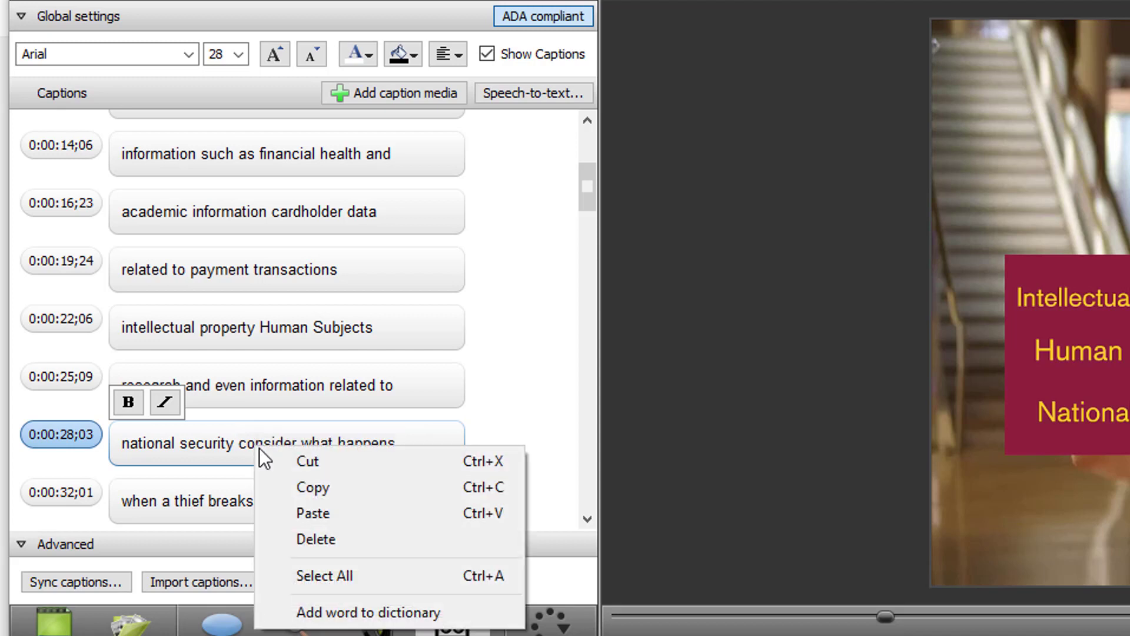
{"action": "left_click", "coordinate": [288, 461]}
{"action": "left_click", "coordinate": [126, 492]}
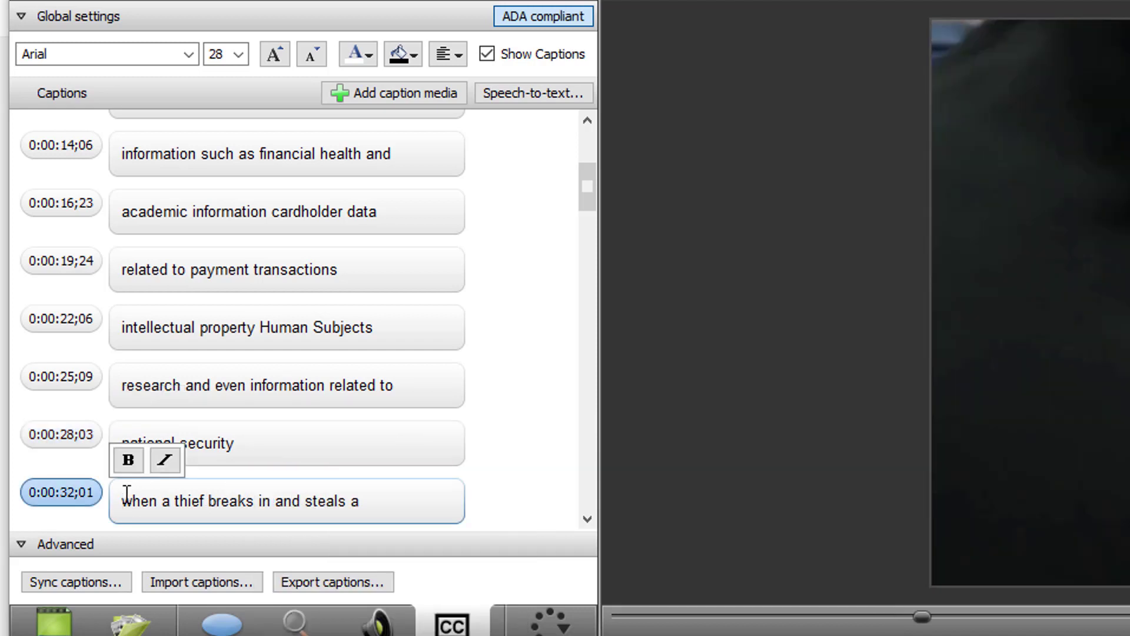
{"action": "key", "text": "ctrl+v"}
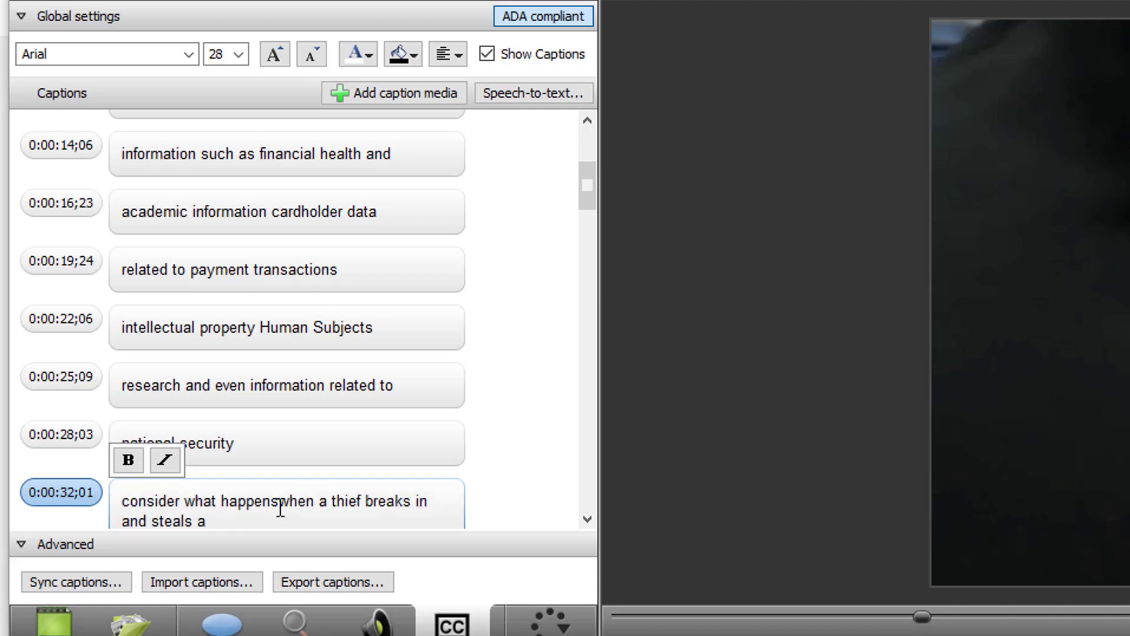
- In the 0:00:32;01 caption, separate "happens" and "when" with a space and capitalize the first word as "Consider"
{"action": "left_click", "coordinate": [130, 500]}
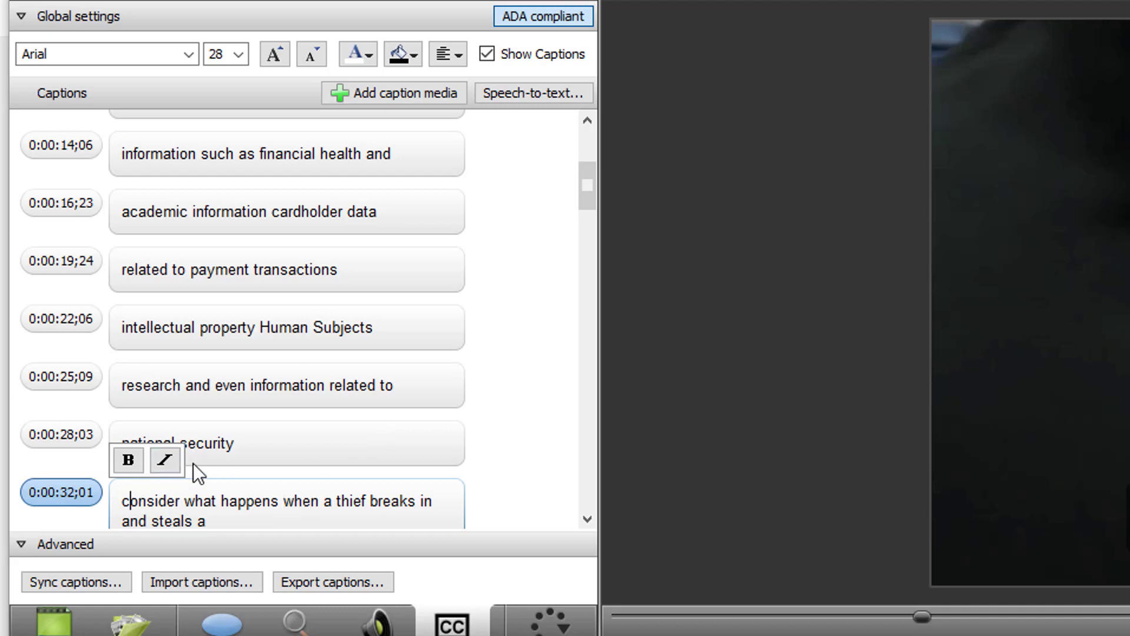
{"action": "key", "text": "BackSpace"}
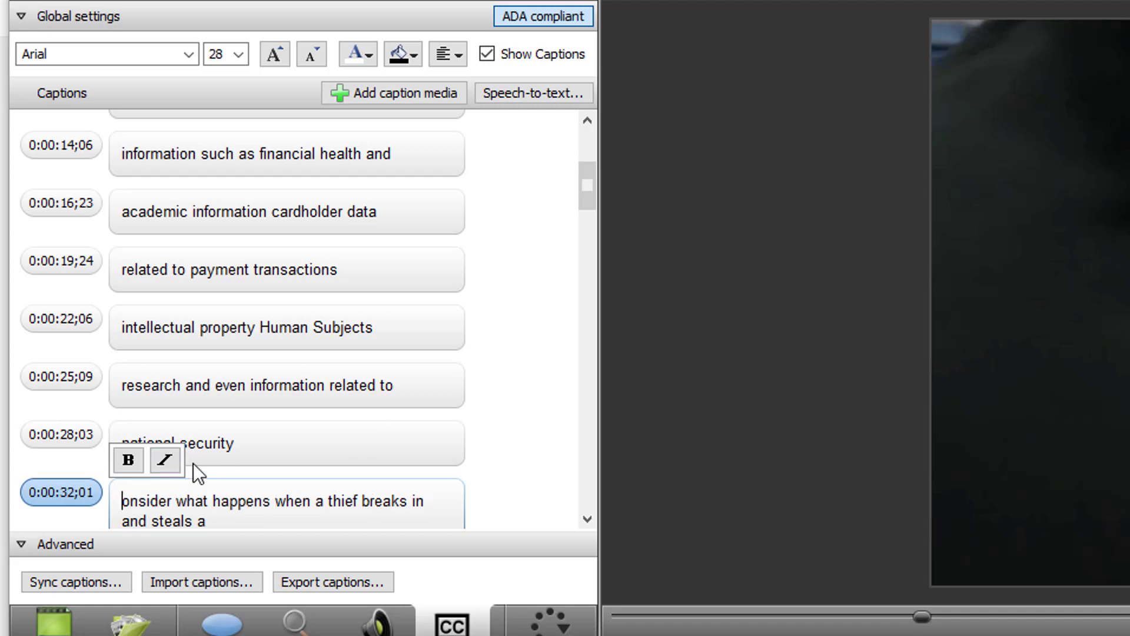
{"action": "type", "text": "C"}
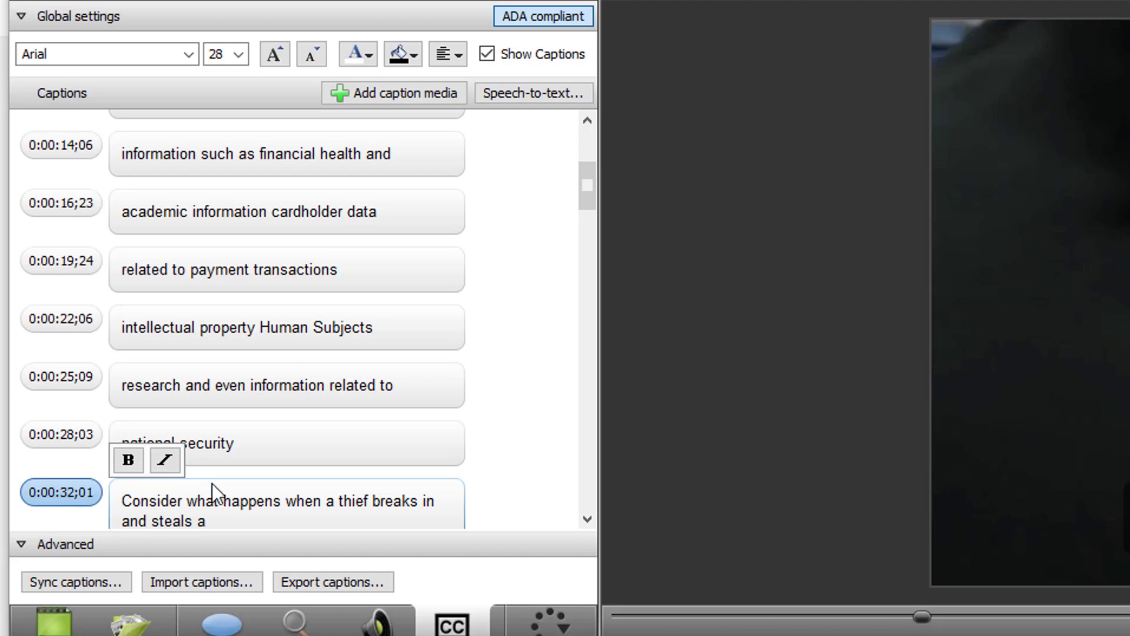
- Merge the "national security" caption at 0:00:28;03 with the previous caption and center-align the caption text
{"action": "left_click", "coordinate": [292, 455]}
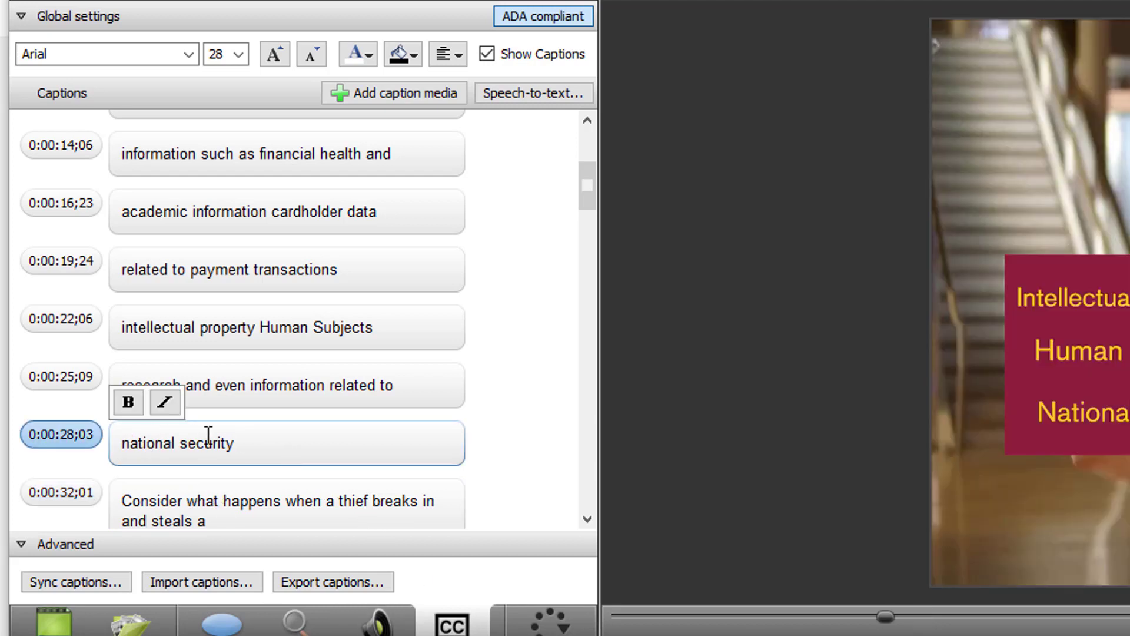
{"action": "right_click", "coordinate": [64, 436]}
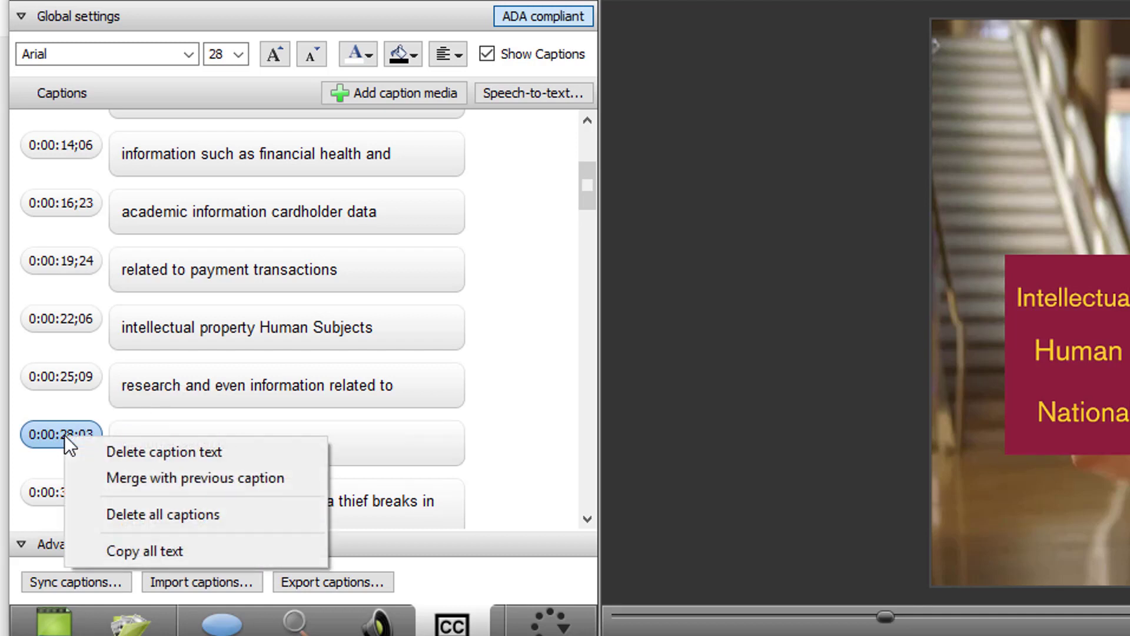
{"action": "left_click", "coordinate": [209, 478]}
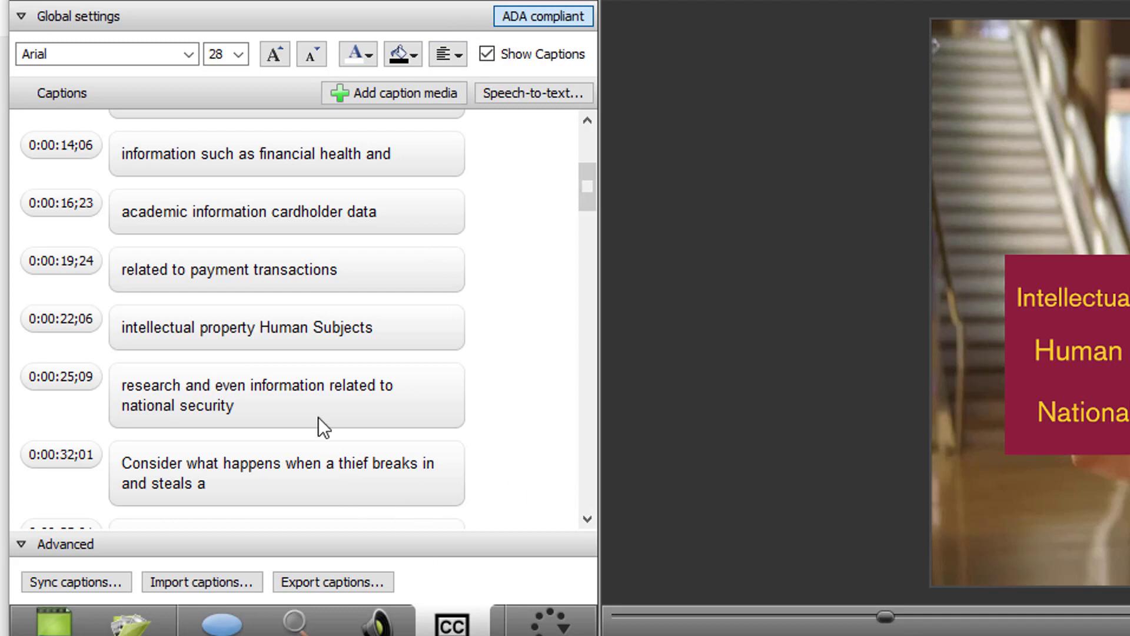
{"action": "left_click", "coordinate": [459, 57]}
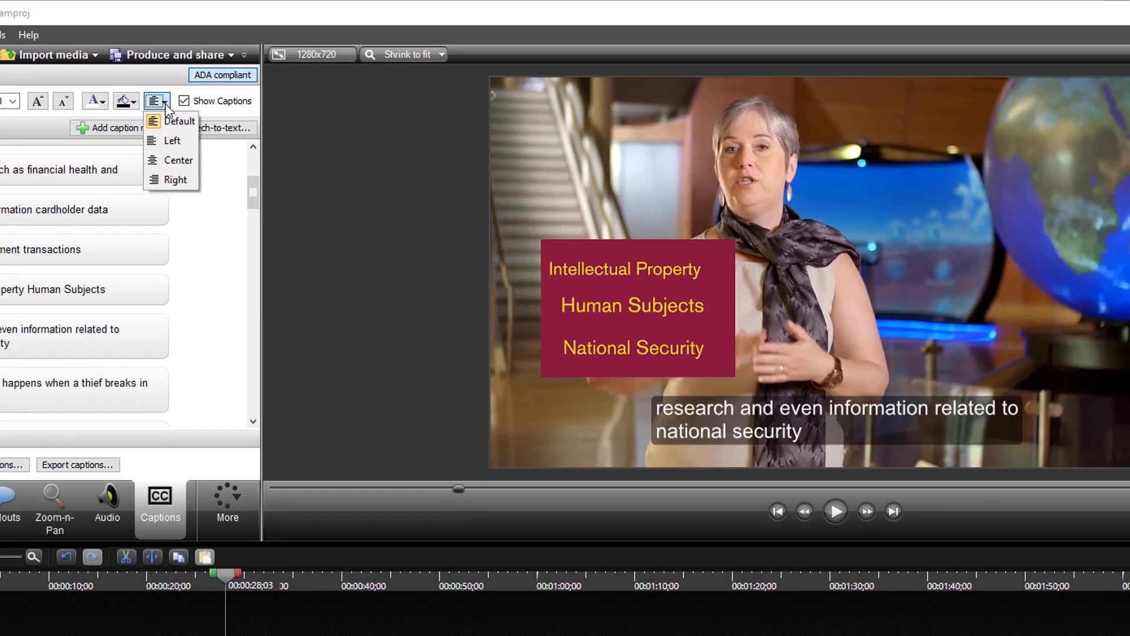
{"action": "left_click", "coordinate": [178, 160]}
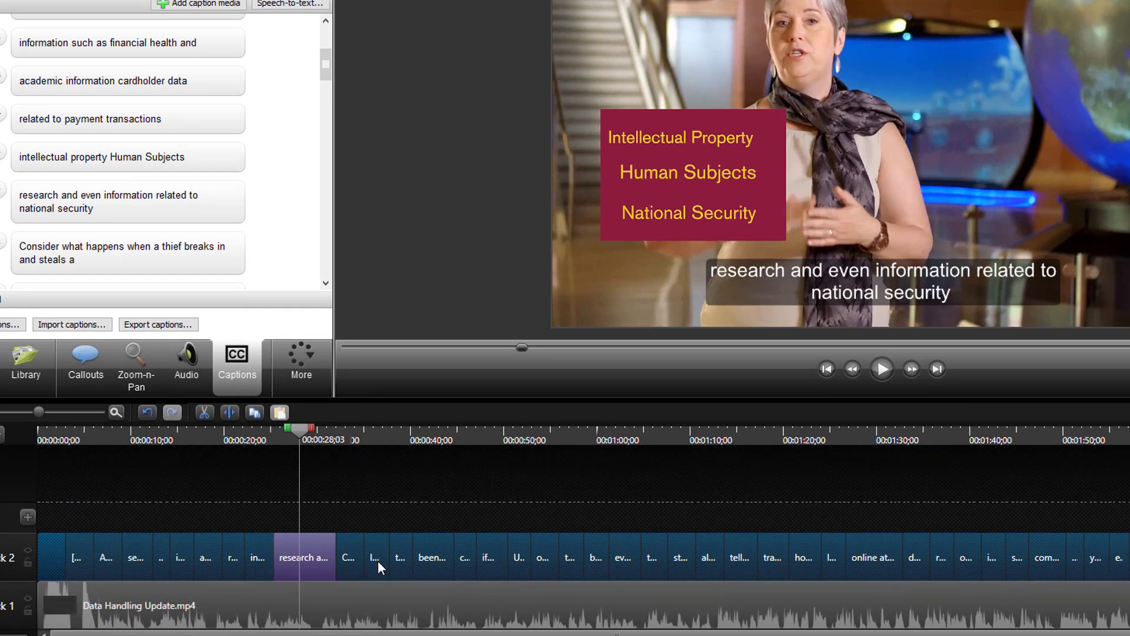
- Shorten the merged "research and even information related to national security" caption on the timeline so that it ends at 0:00:29;25
{"action": "left_click", "coordinate": [320, 628]}
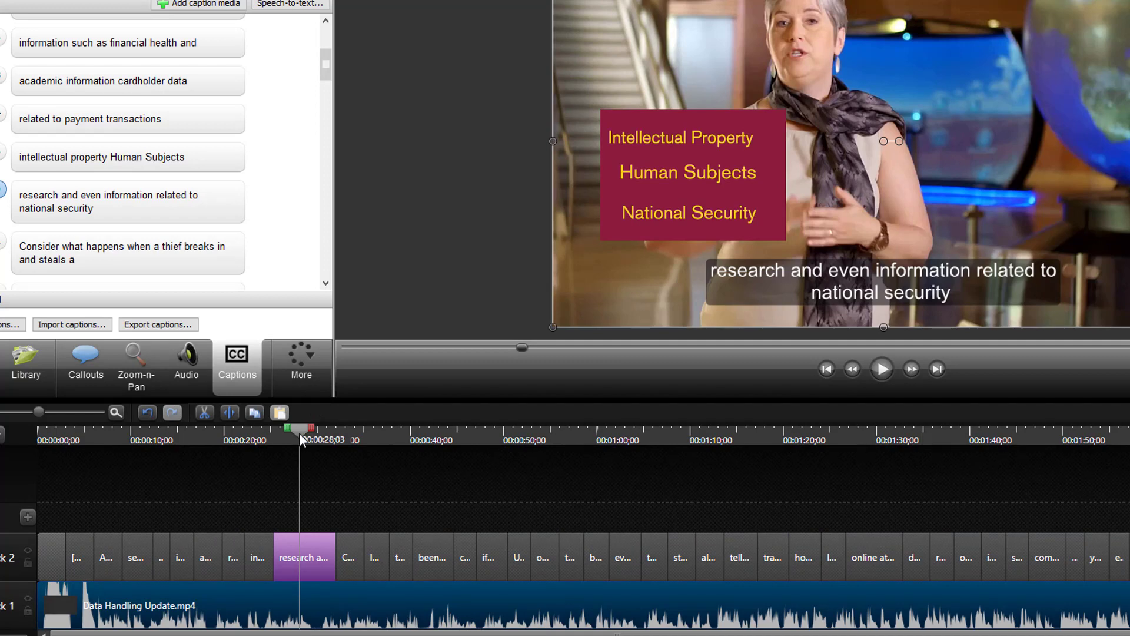
{"action": "mouse_move", "coordinate": [299, 432]}
{"action": "left_mouse_down"}
{"action": "mouse_move", "coordinate": [325, 436]}
{"action": "mouse_move", "coordinate": [316, 439]}
{"action": "left_mouse_up"}
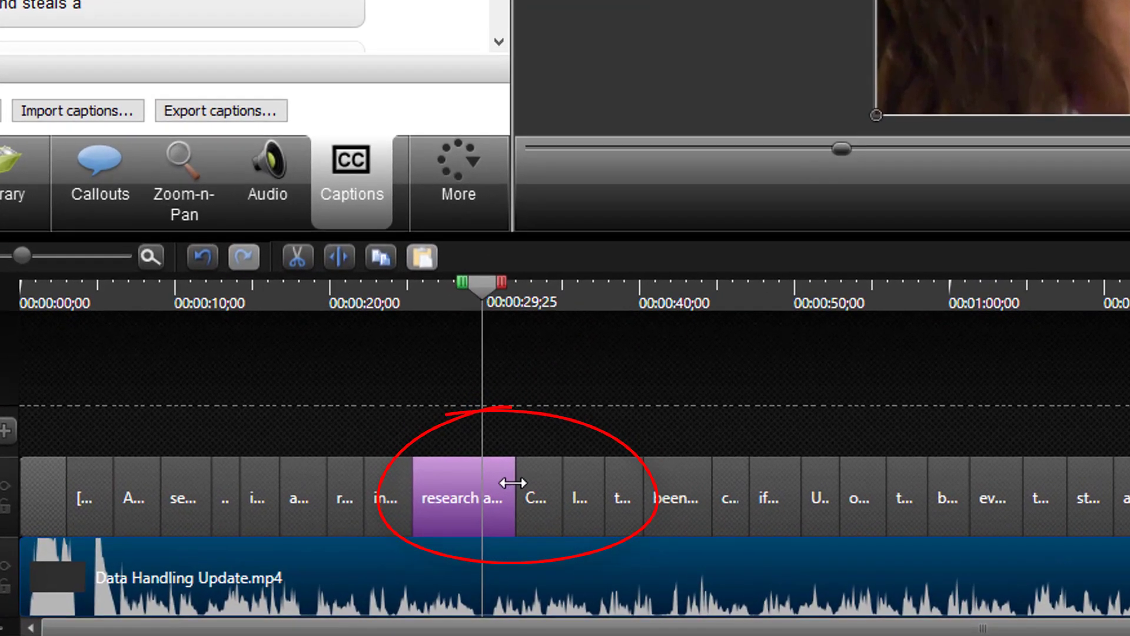
{"action": "left_click_drag", "start_coordinate": [336, 548], "coordinate": [319, 548]}
{"action": "left_click_drag", "start_coordinate": [489, 482], "coordinate": [481, 481]}
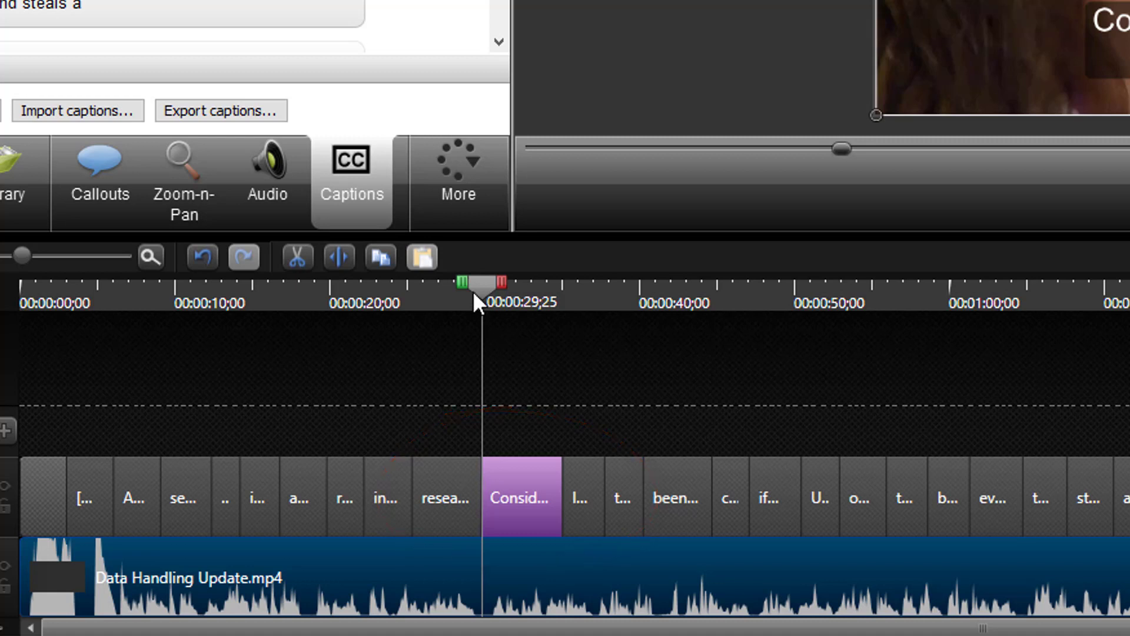
- Add a period after "national security" and play back the video from within that caption to check the timing
{"action": "left_click_drag", "start_coordinate": [488, 284], "coordinate": [485, 284]}
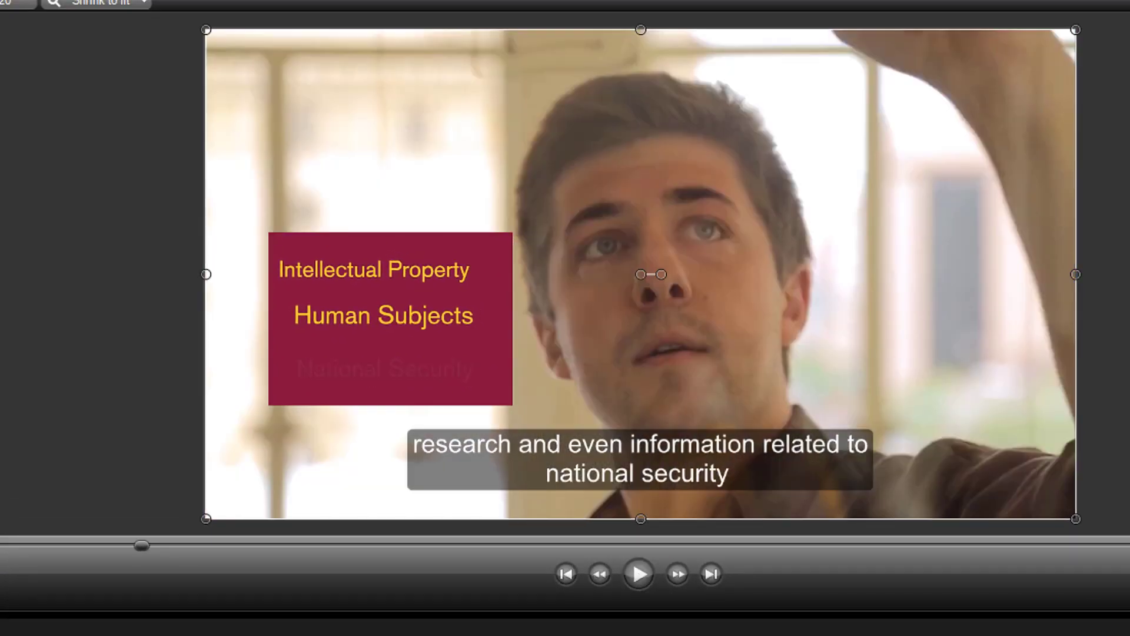
{"action": "type", "text": "."}
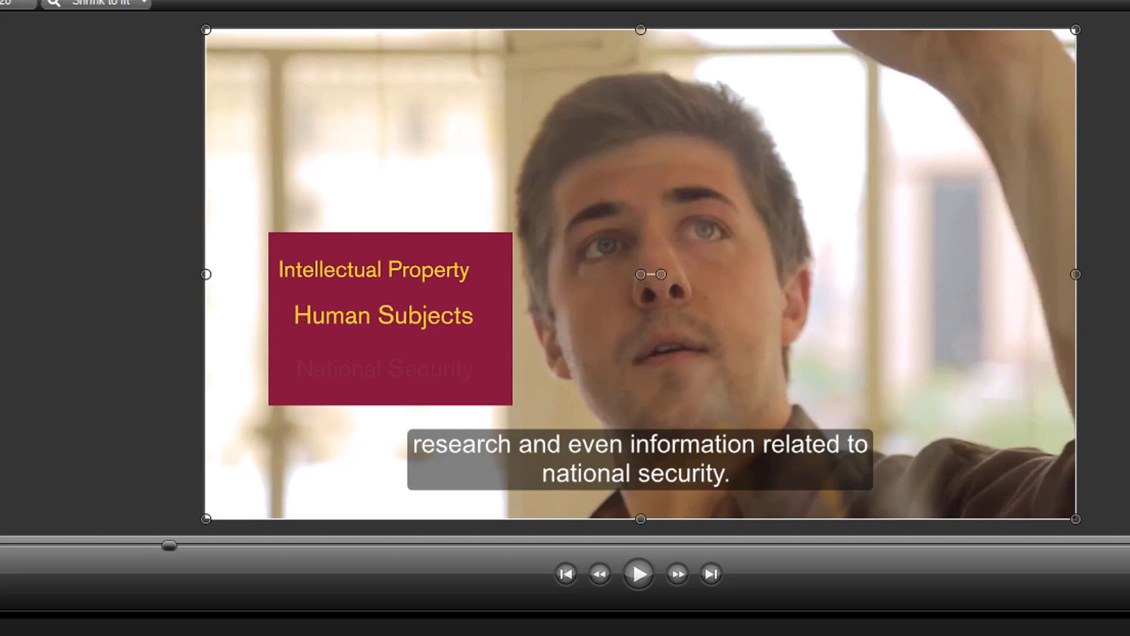
{"action": "key", "text": "space"}
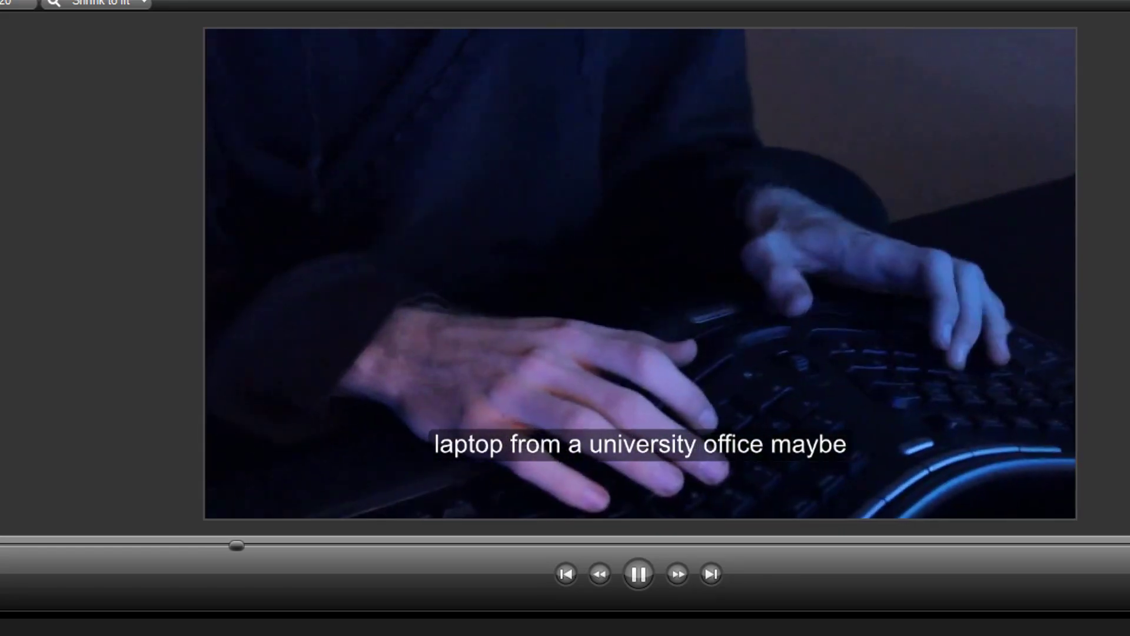
{"action": "key", "text": "space"}
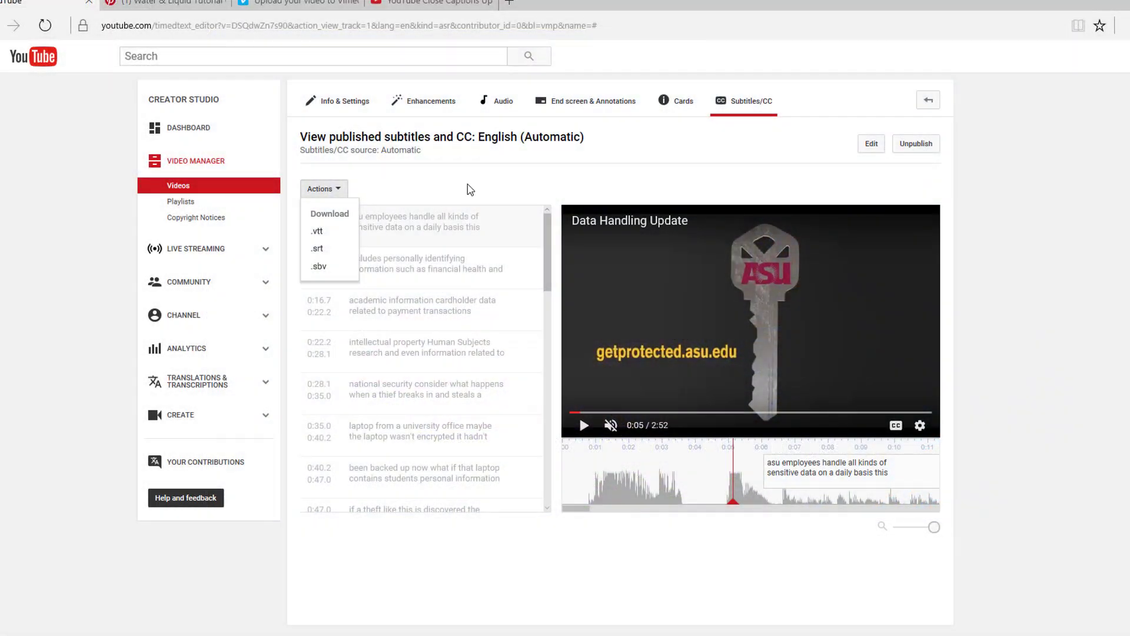
- Switch to YouTube, open the automatic English subtitles of Data Handling Update for editing, and look through the transcript lines
{"action": "left_click", "coordinate": [463, 172]}
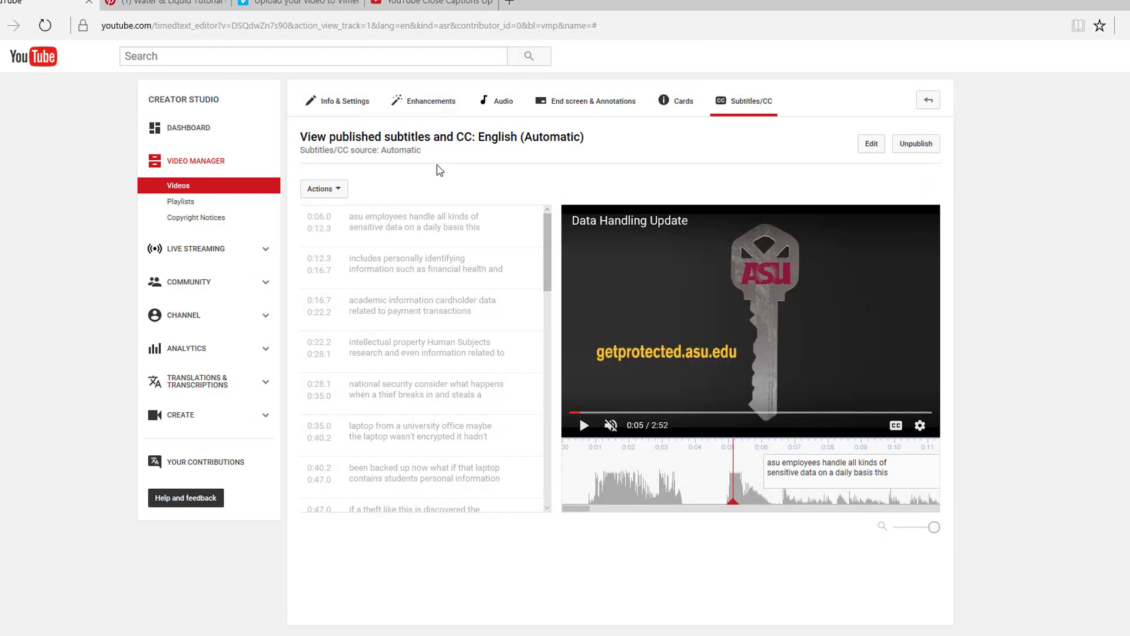
{"action": "left_click", "coordinate": [871, 147]}
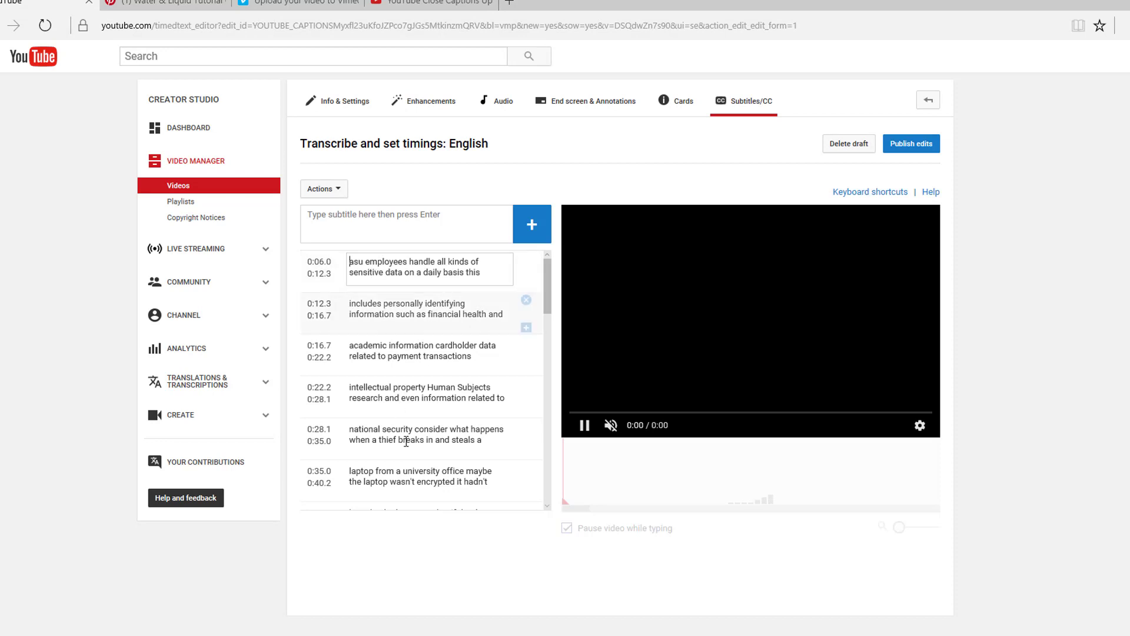
{"action": "scroll", "coordinate": [382, 352], "scroll_direction": "down", "scroll_amount": 4}
{"action": "scroll", "coordinate": [381, 352], "scroll_direction": "up", "scroll_amount": 4}
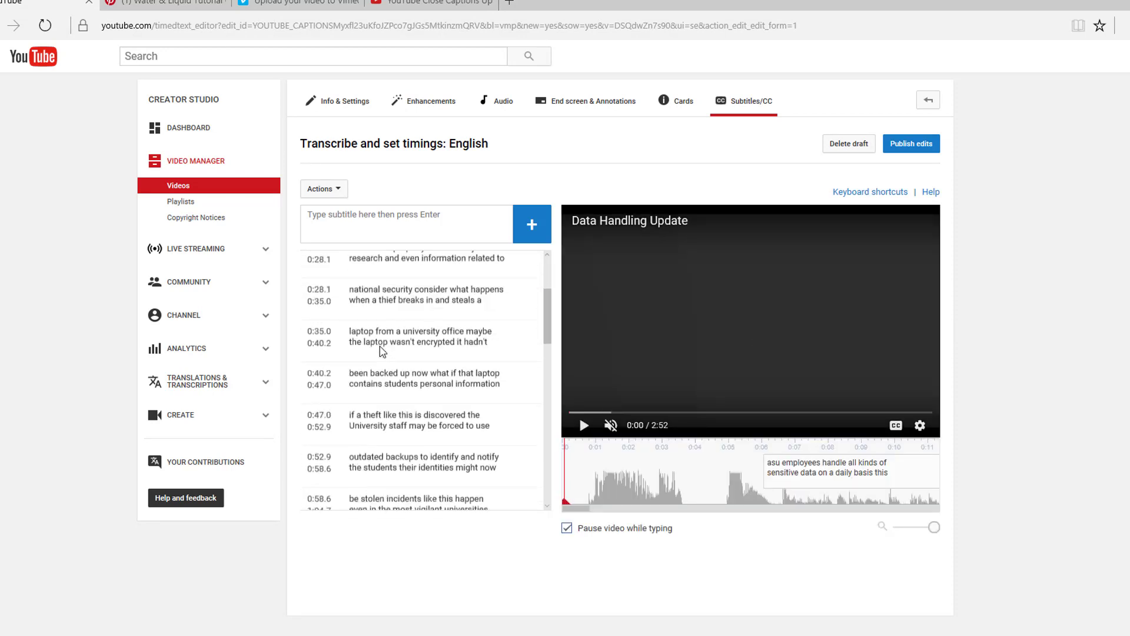
{"action": "scroll", "coordinate": [398, 271], "scroll_direction": "down", "scroll_amount": 18}
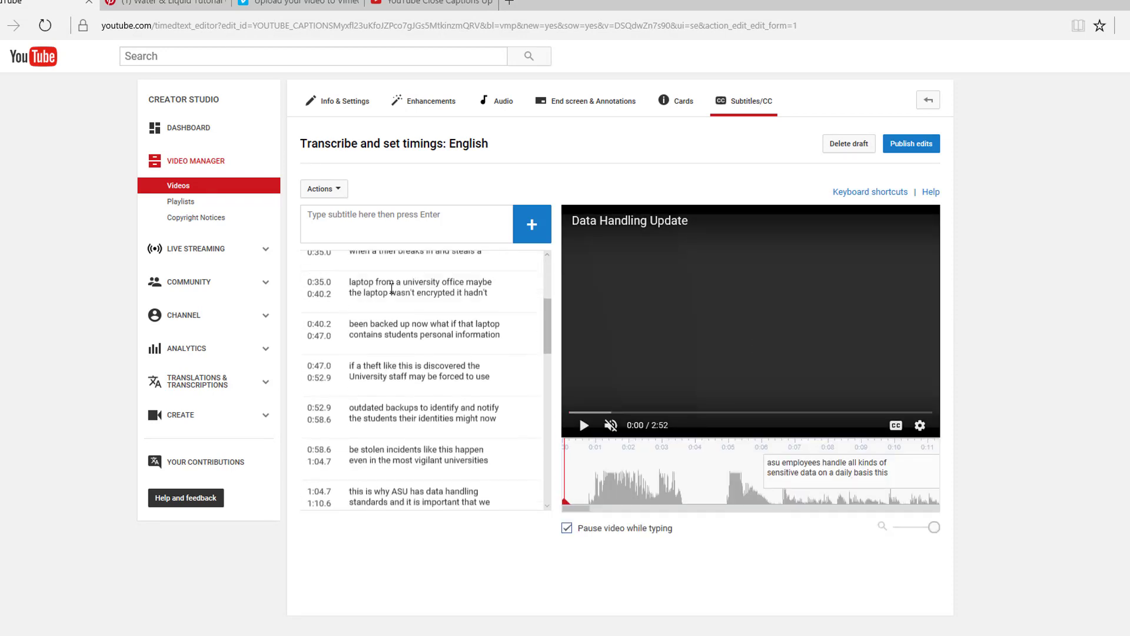
{"action": "scroll", "coordinate": [392, 295], "scroll_direction": "down", "scroll_amount": 2}
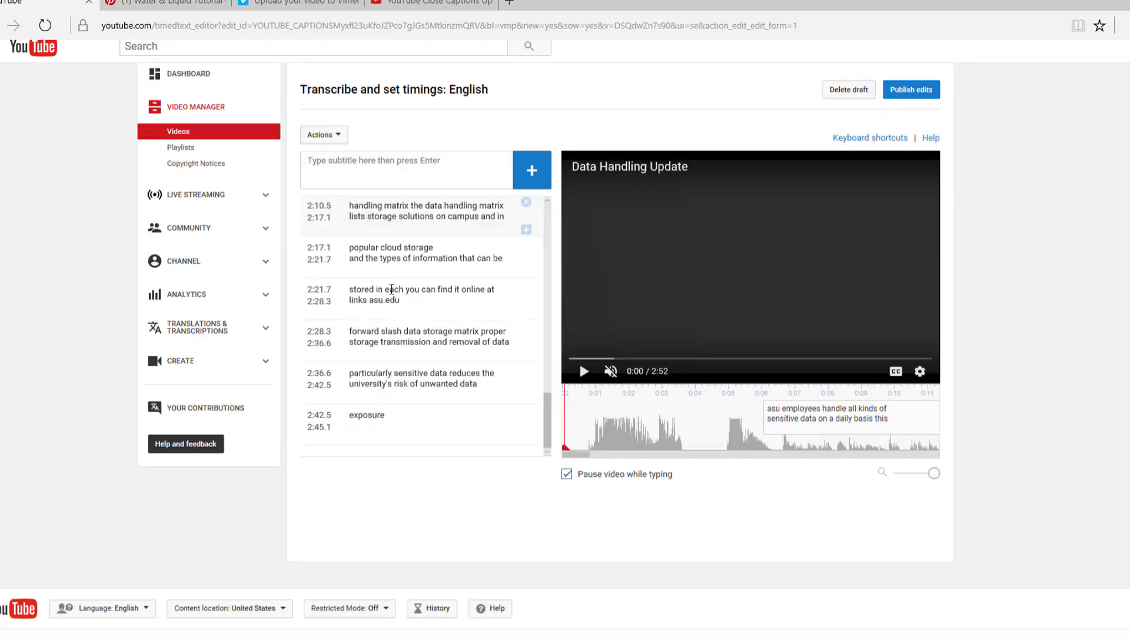
{"action": "scroll", "coordinate": [391, 291], "scroll_direction": "up", "scroll_amount": 8}
{"action": "scroll", "coordinate": [391, 290], "scroll_direction": "up", "scroll_amount": 10}
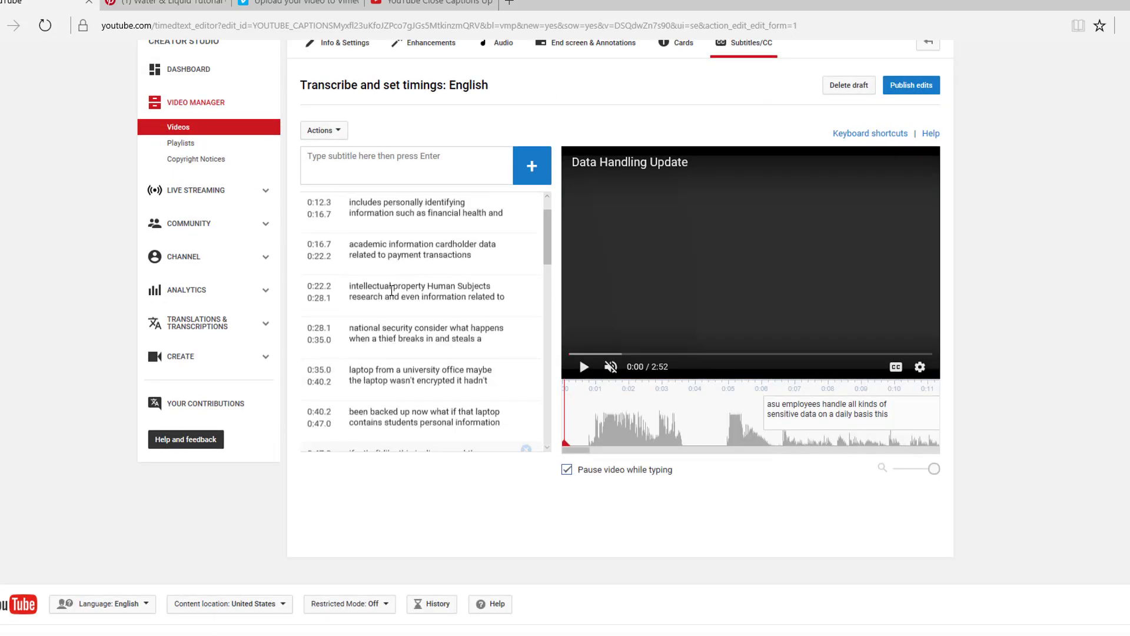